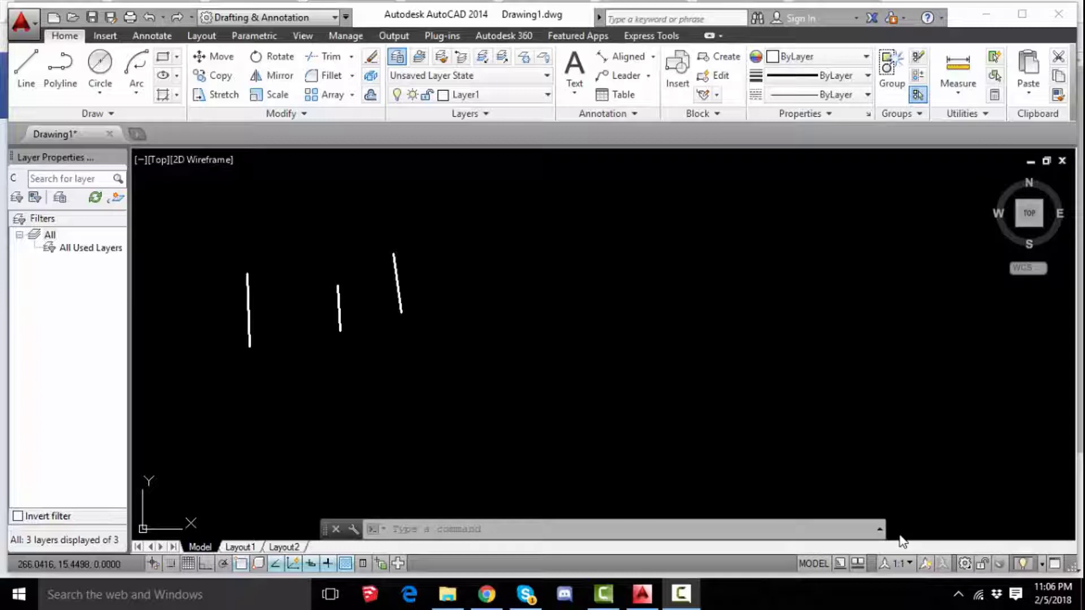
Draw a 3-point arc through the top endpoints of the left, middle and right lines
{"action": "left_click", "coordinate": [142, 92]}
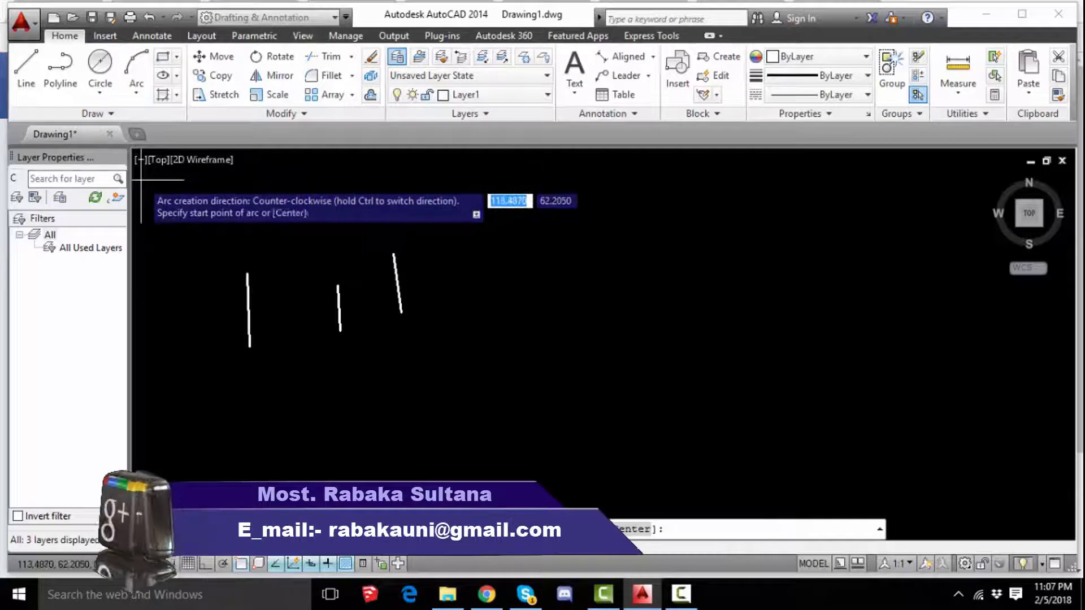
{"action": "left_click", "coordinate": [248, 274]}
{"action": "left_click", "coordinate": [337, 285]}
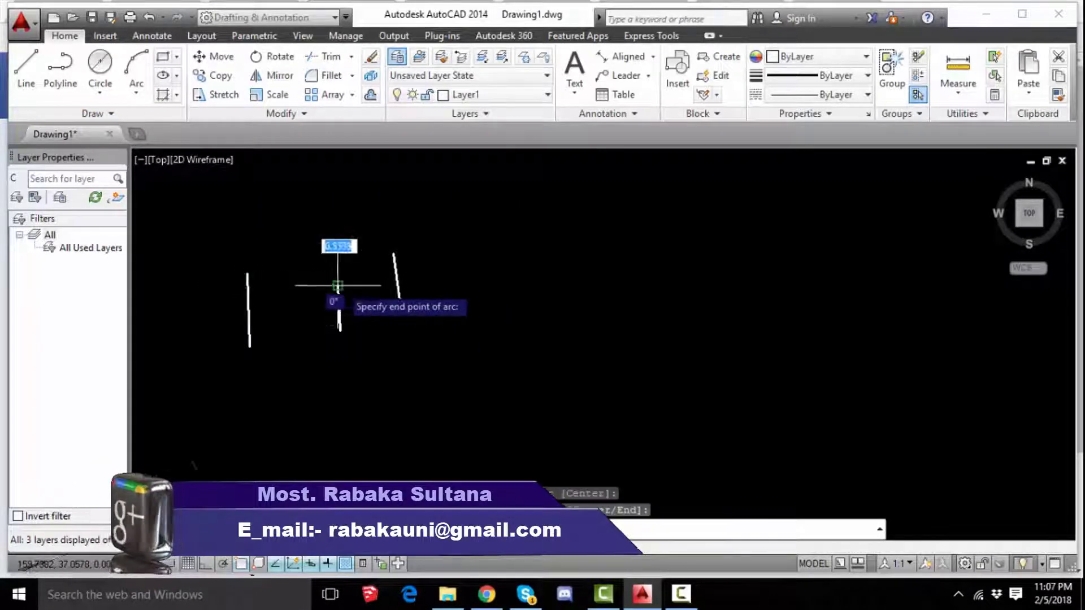
{"action": "left_click", "coordinate": [394, 254]}
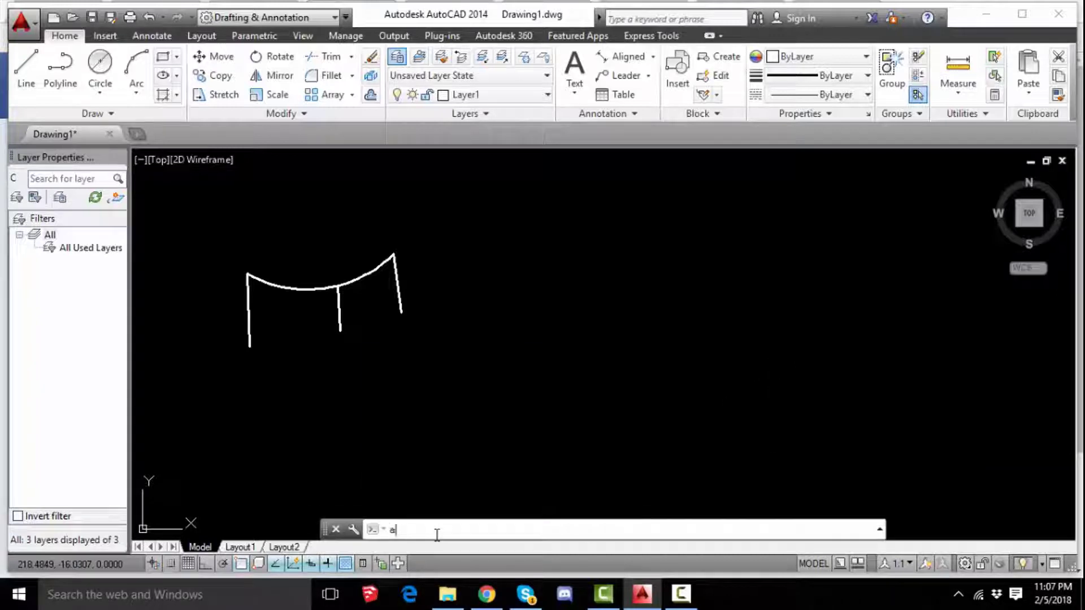
Draw an arc from the left line's top, dipping below the lines, to the right line's lower end
{"action": "type", "text": "r"}
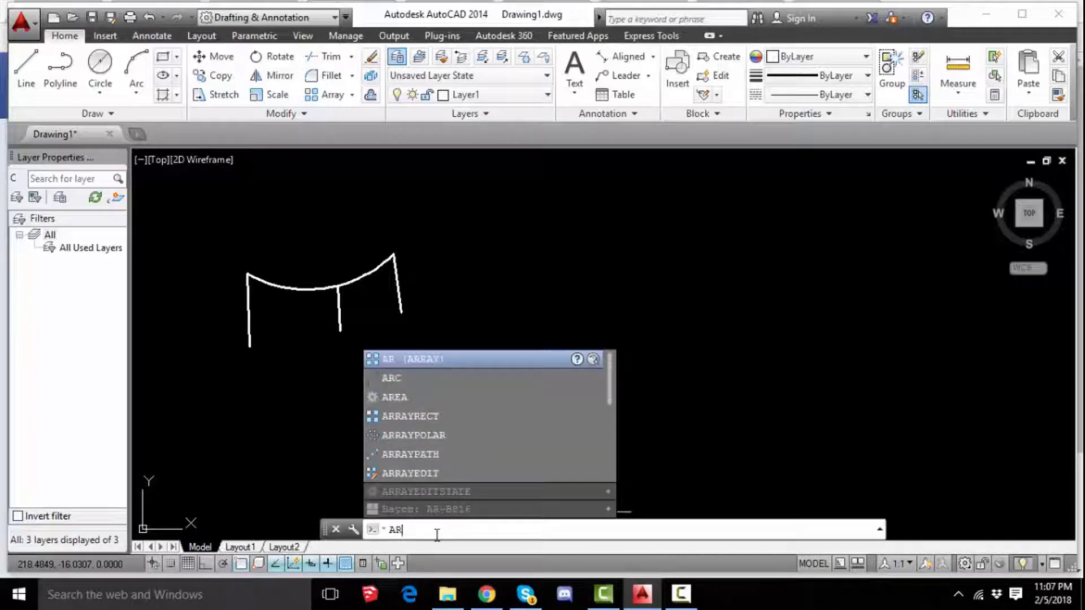
{"action": "left_click", "coordinate": [412, 379]}
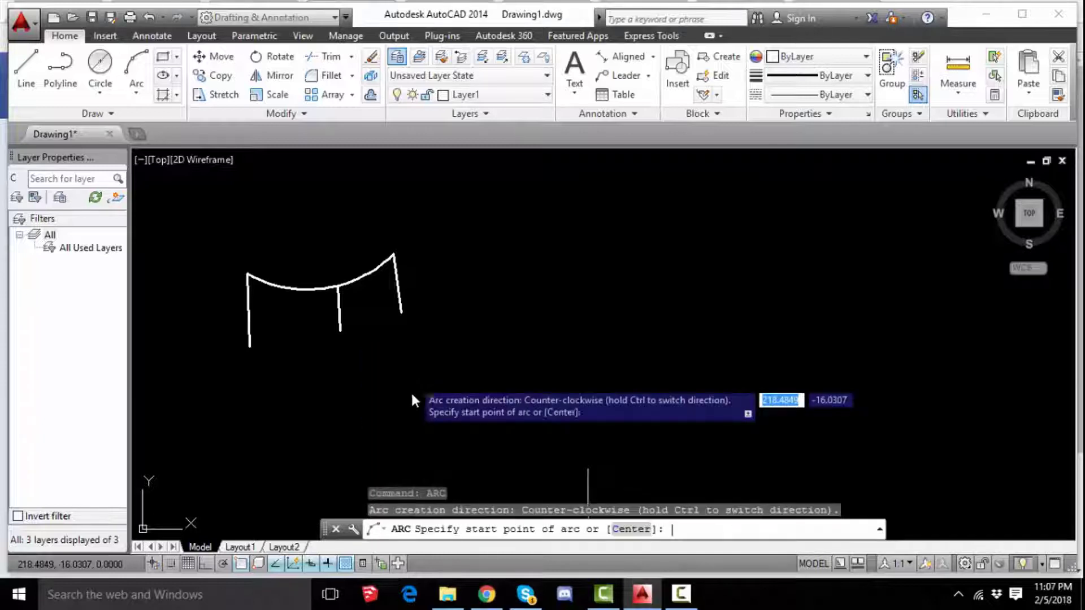
{"action": "left_click", "coordinate": [248, 275]}
{"action": "left_click", "coordinate": [341, 331]}
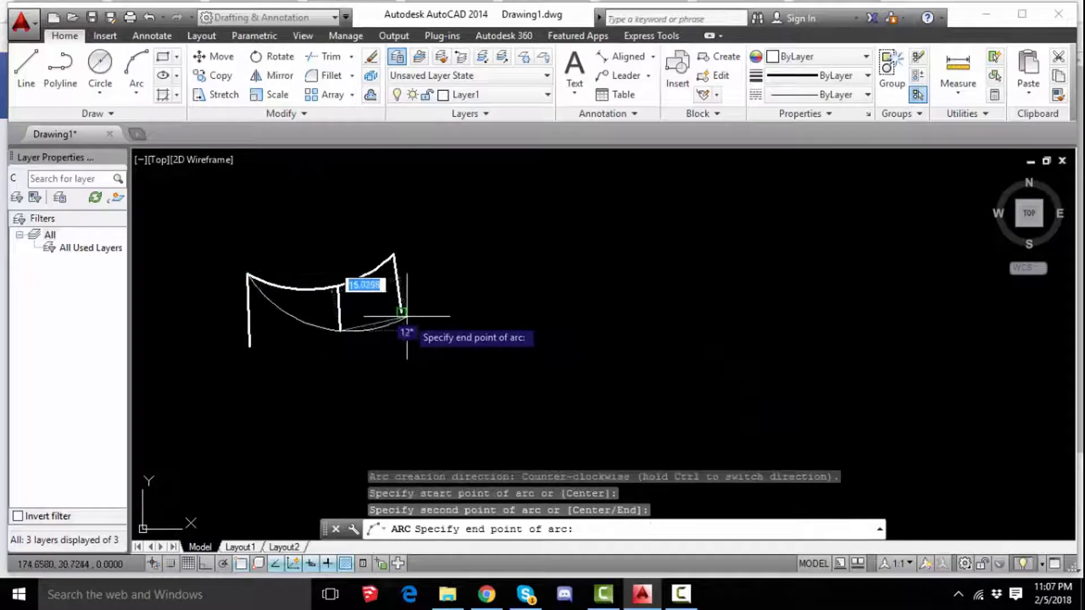
{"action": "left_click", "coordinate": [401, 312]}
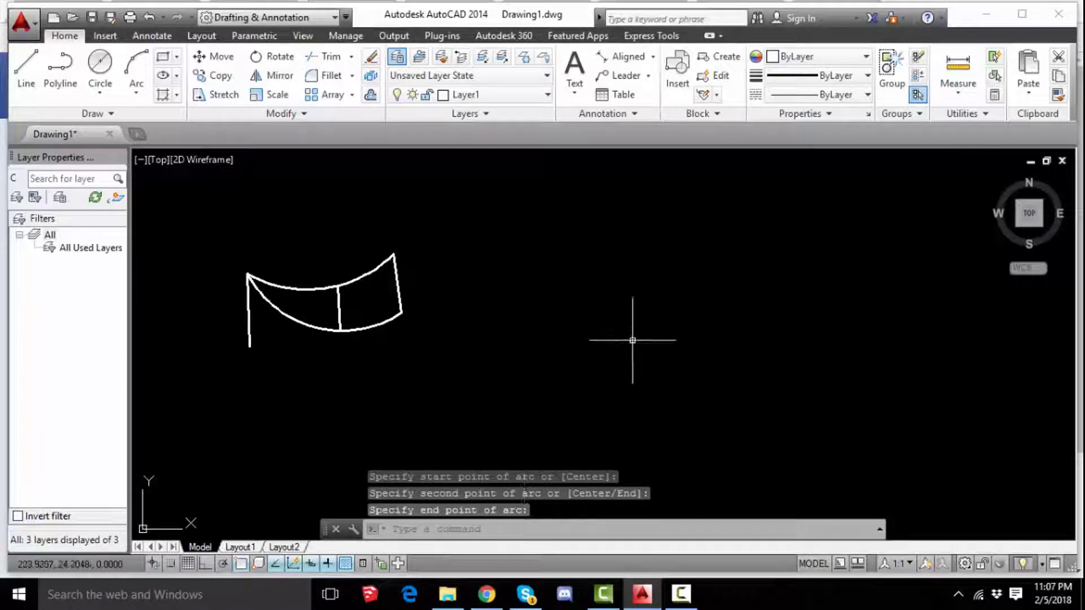
Draw another arc from the right line's top, through the same low point, to the left line's bottom
{"action": "type", "text": "A"}
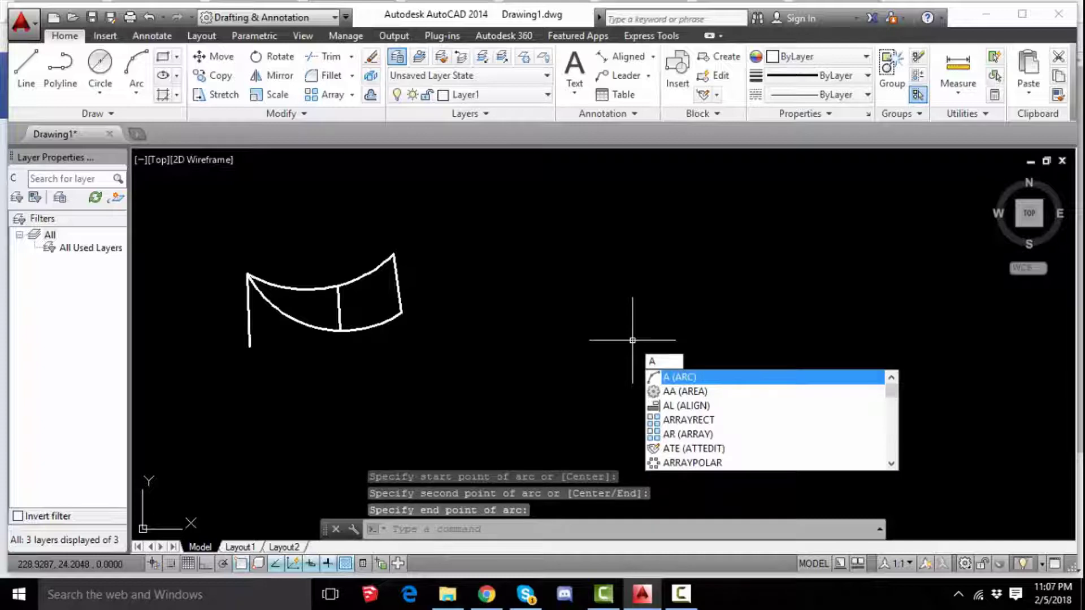
{"action": "left_click", "coordinate": [725, 379]}
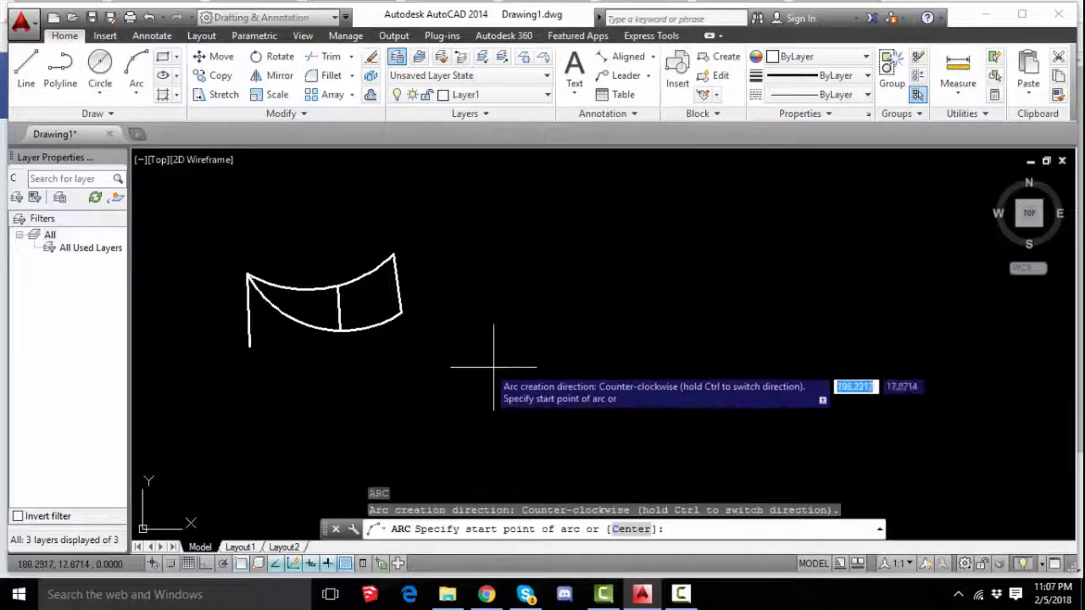
{"action": "left_click", "coordinate": [394, 256]}
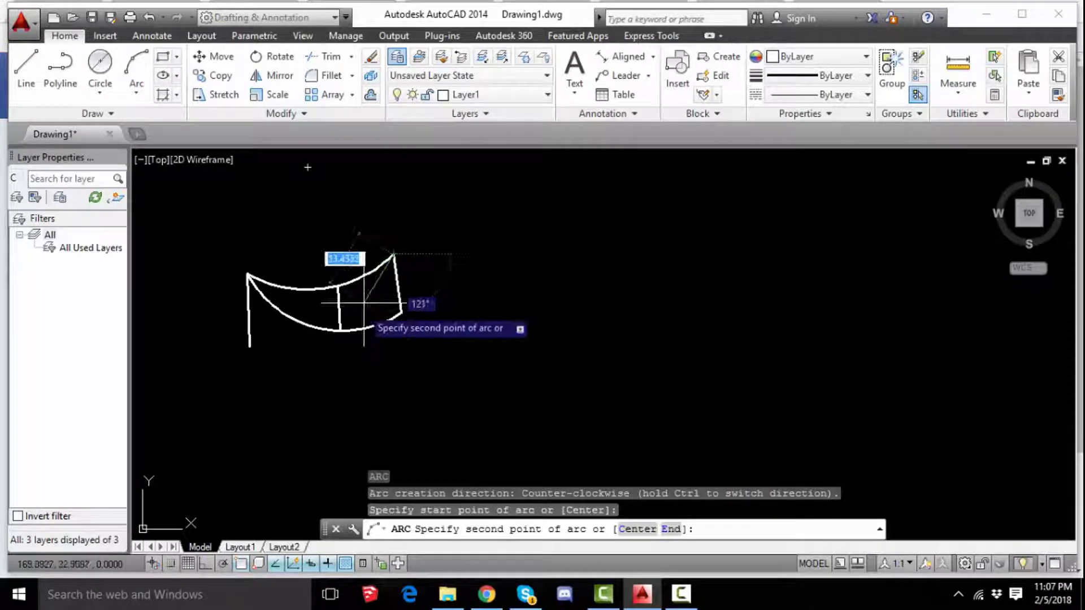
{"action": "left_click", "coordinate": [340, 330]}
{"action": "left_click", "coordinate": [243, 347]}
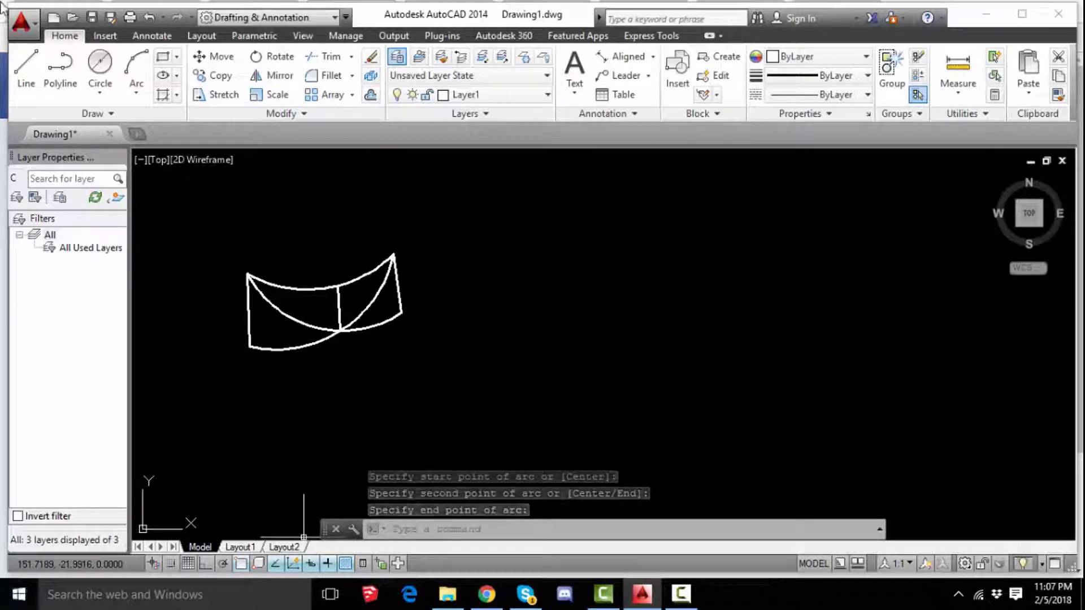
Undo the drawn arcs, leaving the three lines, and show the Arc drop-down methods
{"action": "left_click", "coordinate": [148, 18]}
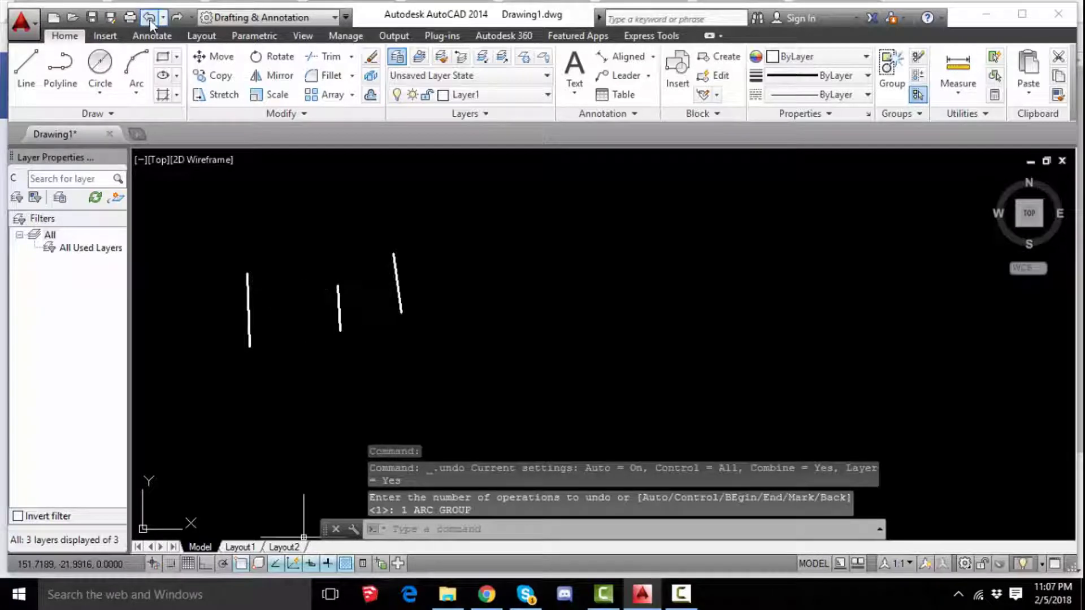
{"action": "left_click", "coordinate": [145, 89]}
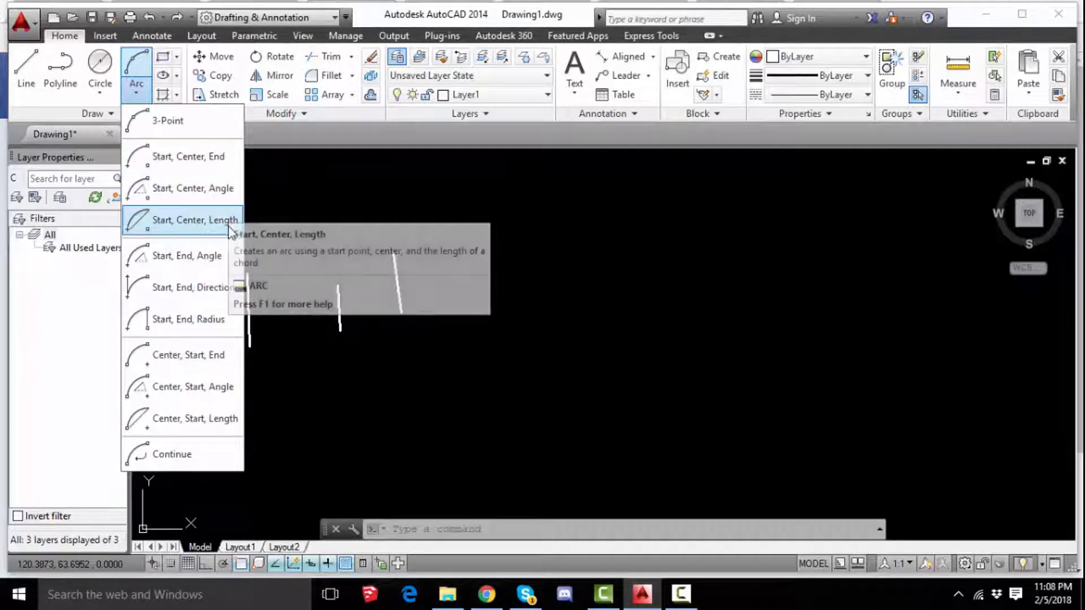
Draw a Start, Center, End arc from the left line's top, centred on the middle line's foot
{"action": "left_click", "coordinate": [186, 170]}
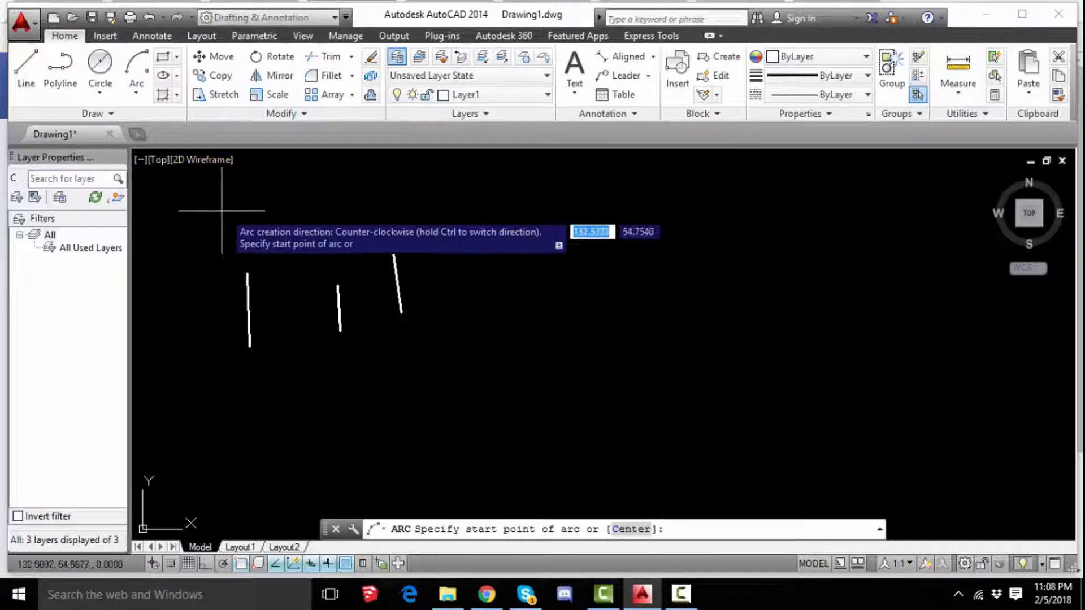
{"action": "left_click", "coordinate": [247, 274]}
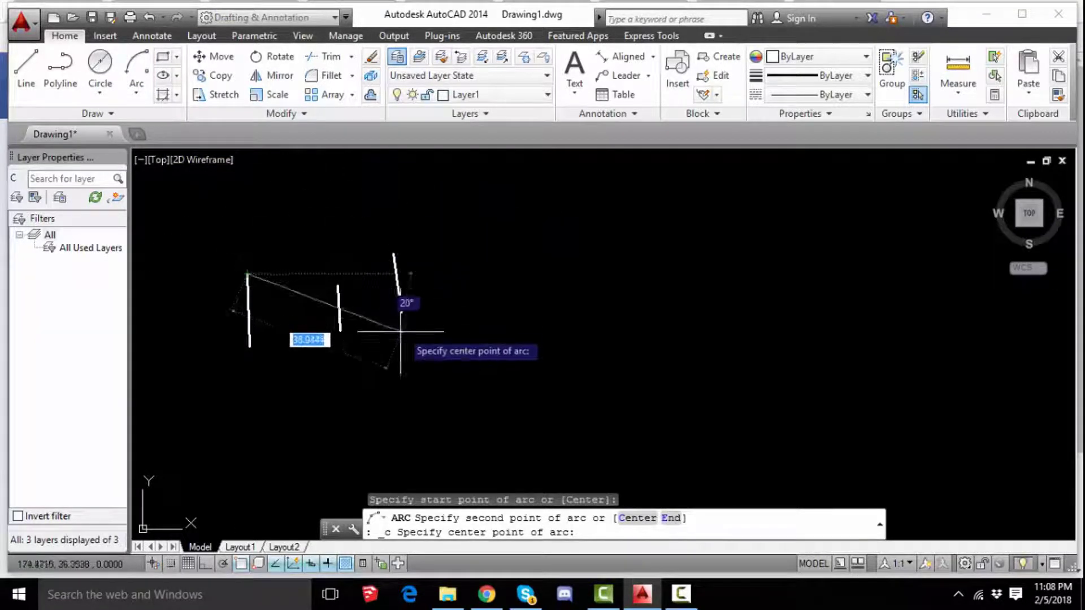
{"action": "left_click", "coordinate": [340, 330]}
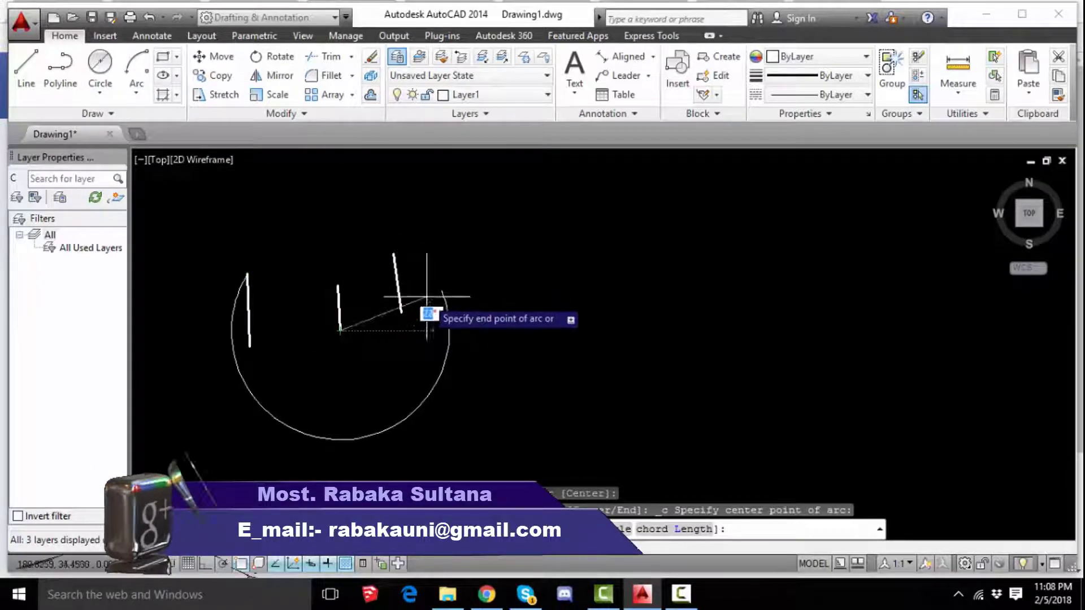
{"action": "left_click", "coordinate": [546, 419]}
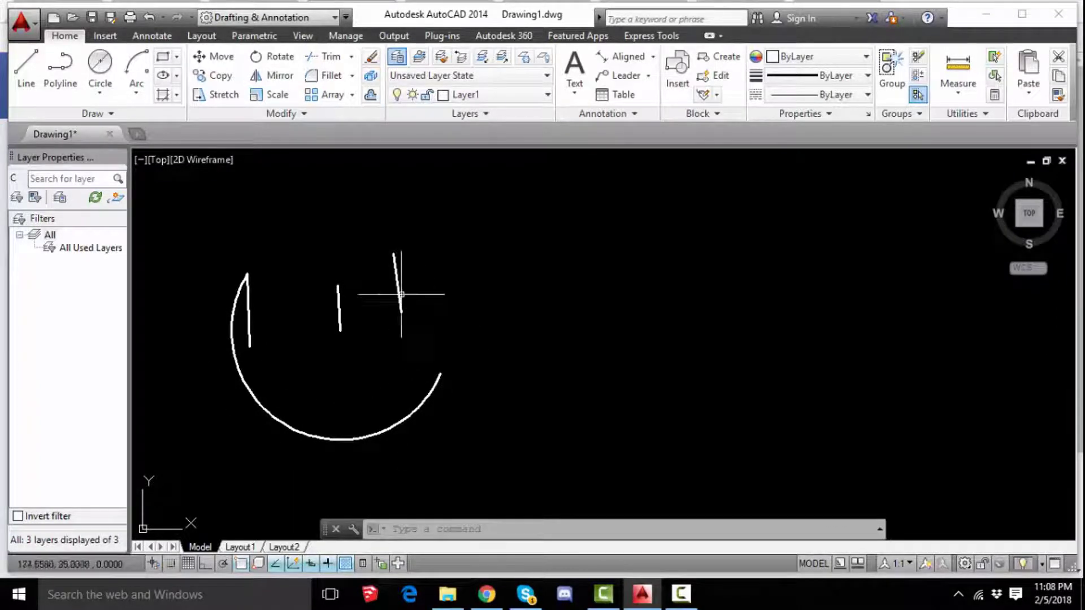
Draw an arc from the left line's top, centred on the middle line's foot, ending near the top left
{"action": "left_click", "coordinate": [140, 74]}
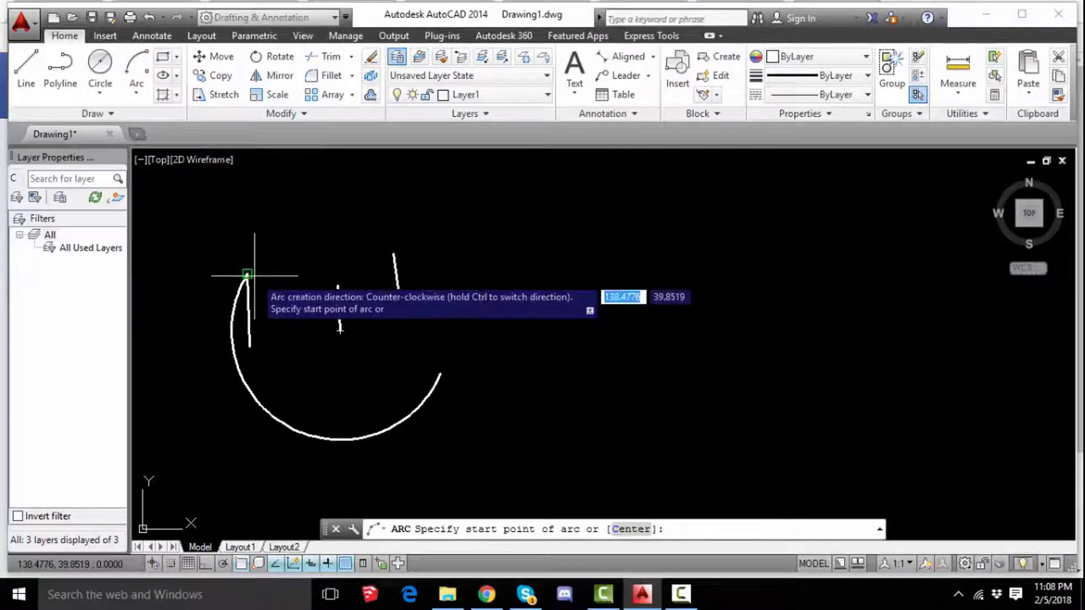
{"action": "key", "text": "Escape"}
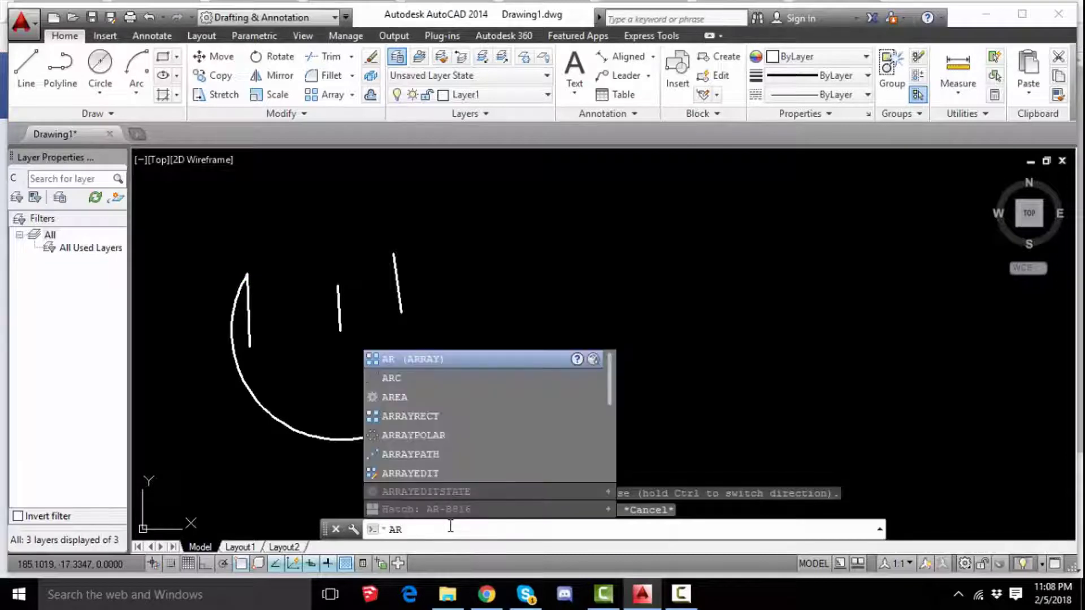
{"action": "left_click", "coordinate": [402, 378]}
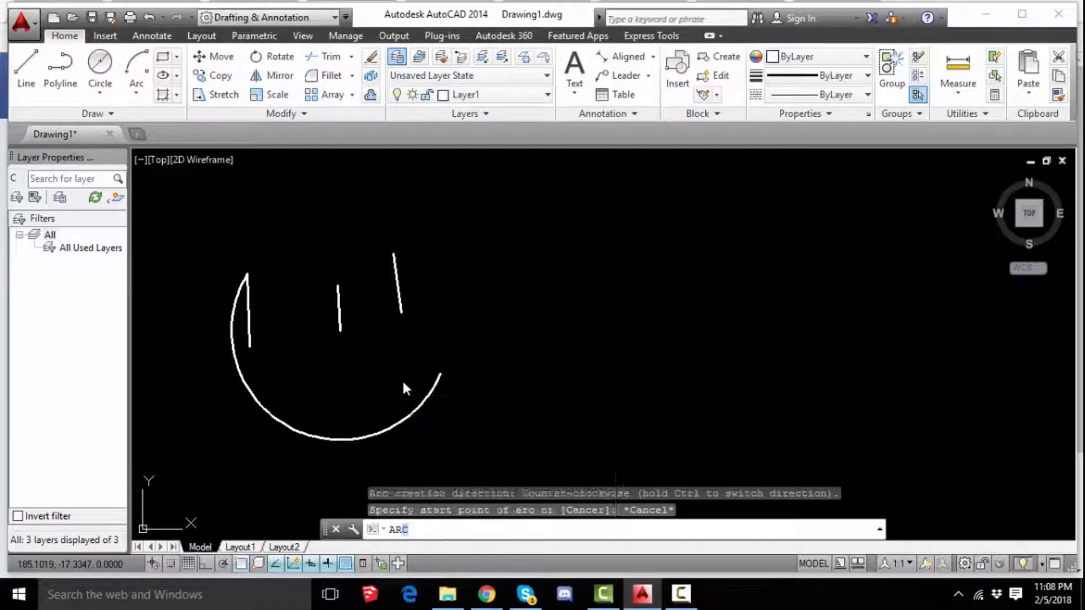
{"action": "left_click", "coordinate": [247, 274]}
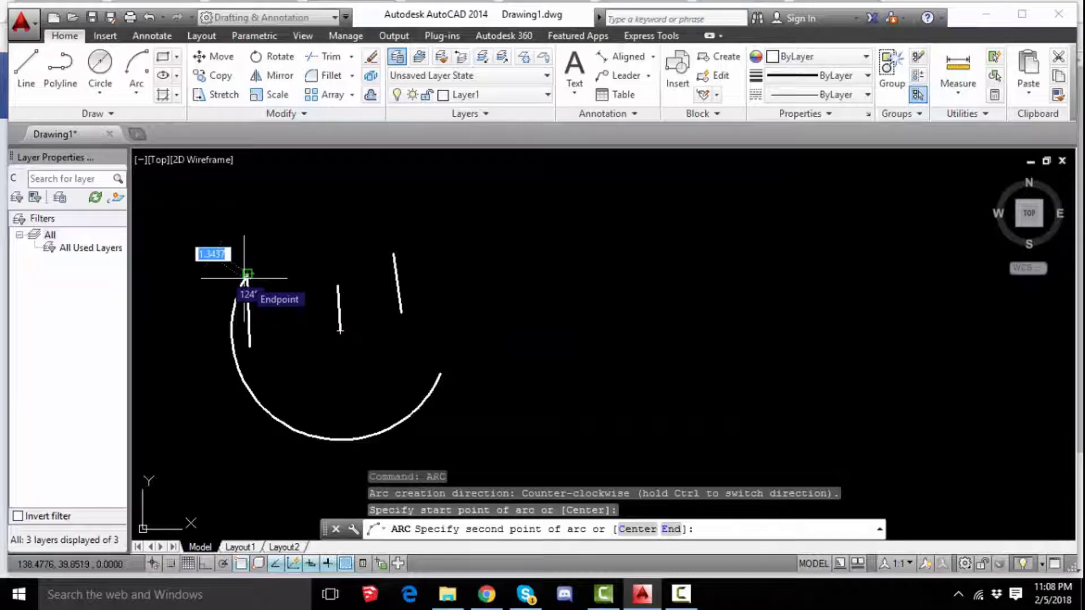
{"action": "key", "text": "Escape"}
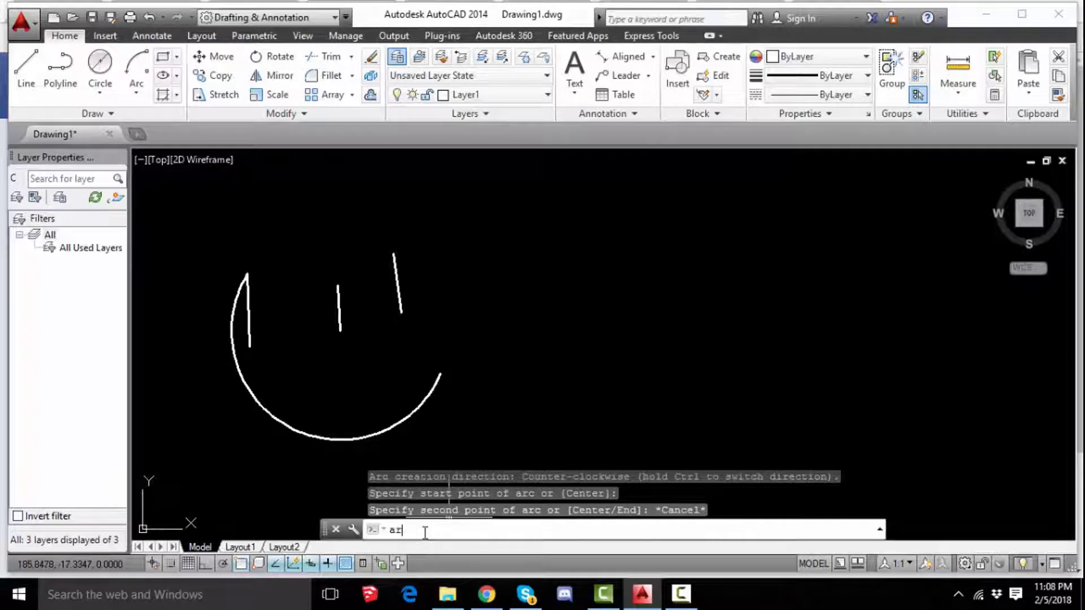
{"action": "type", "text": "ar"}
{"action": "left_click", "coordinate": [395, 373]}
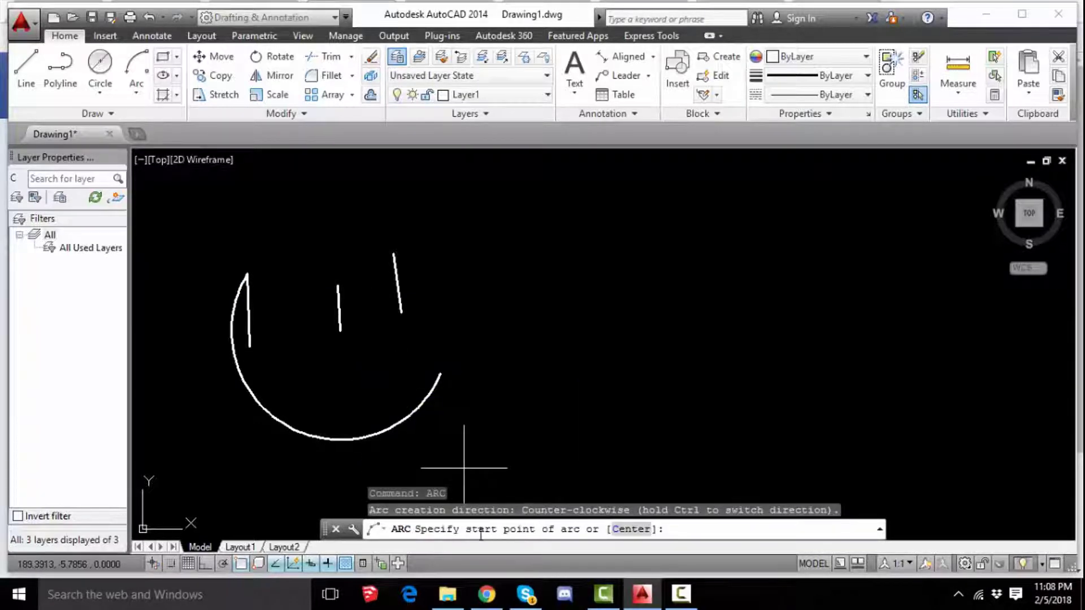
{"action": "left_click", "coordinate": [247, 275]}
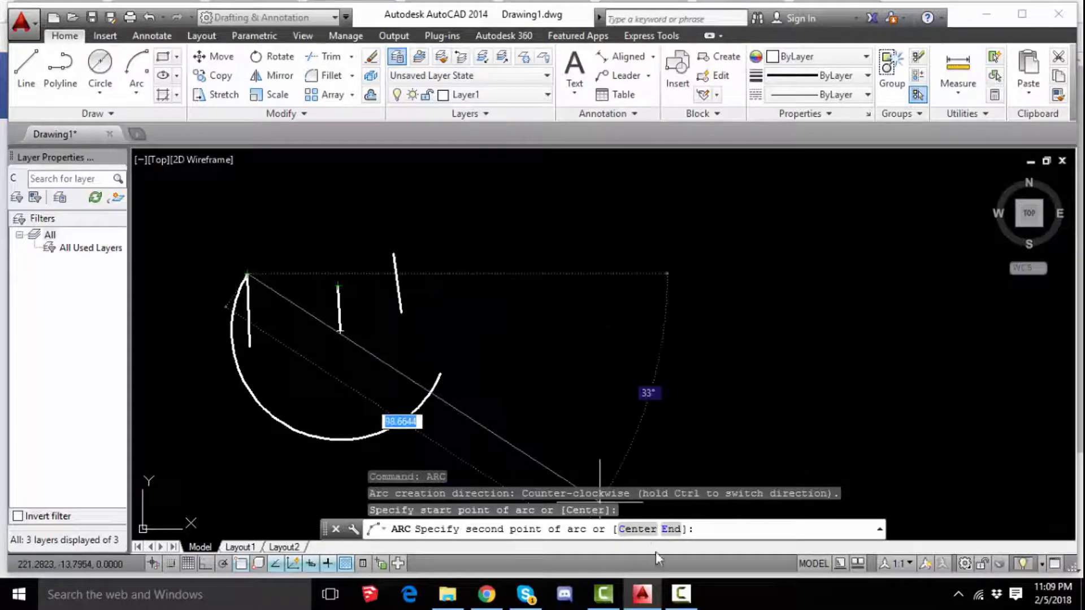
{"action": "left_click", "coordinate": [639, 533]}
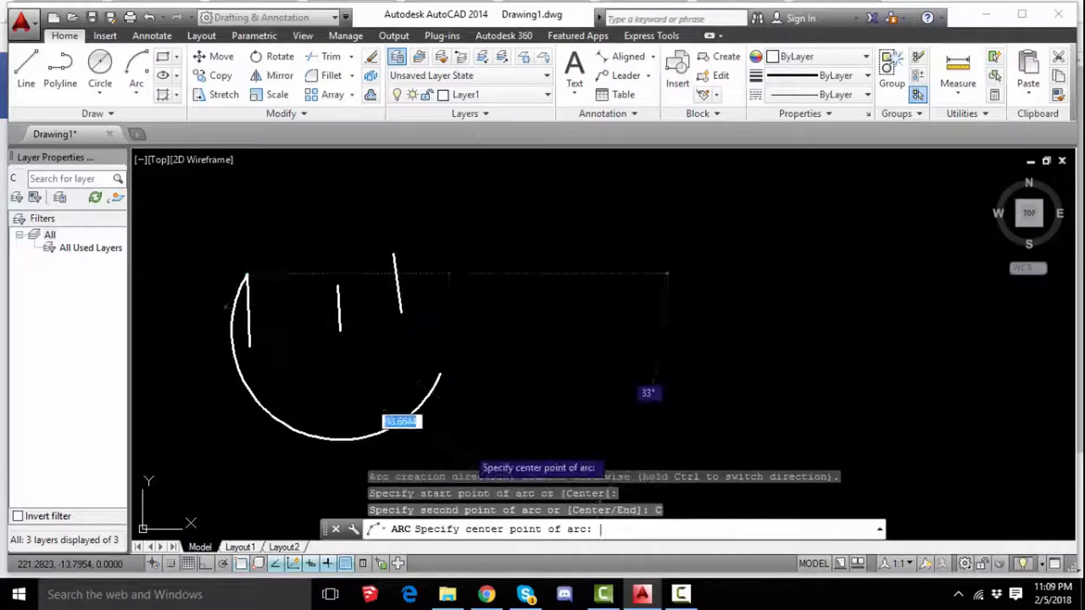
{"action": "left_click", "coordinate": [342, 336]}
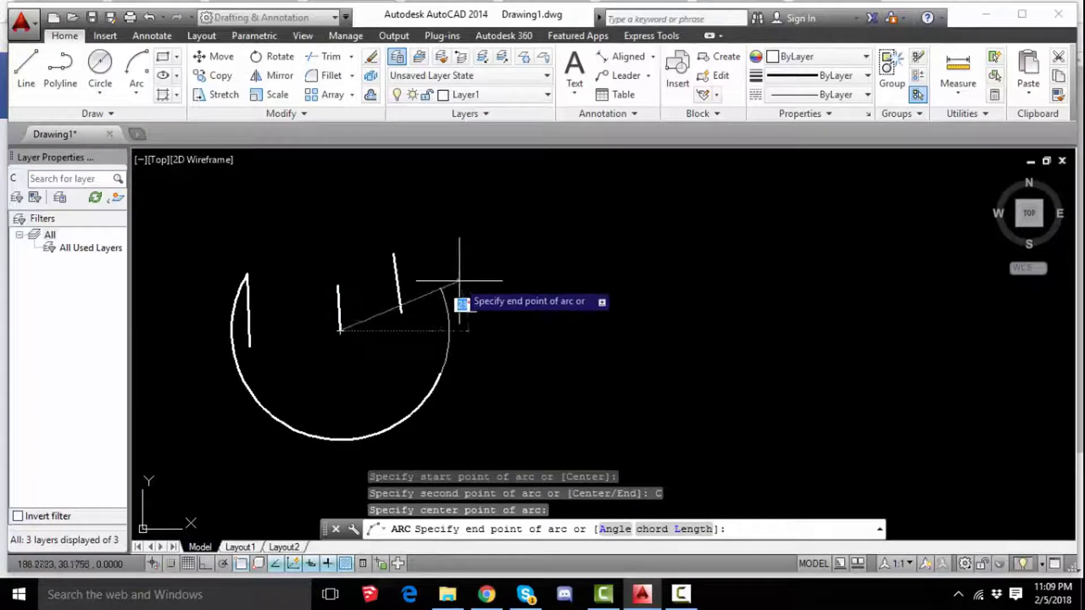
{"action": "left_click", "coordinate": [265, 230]}
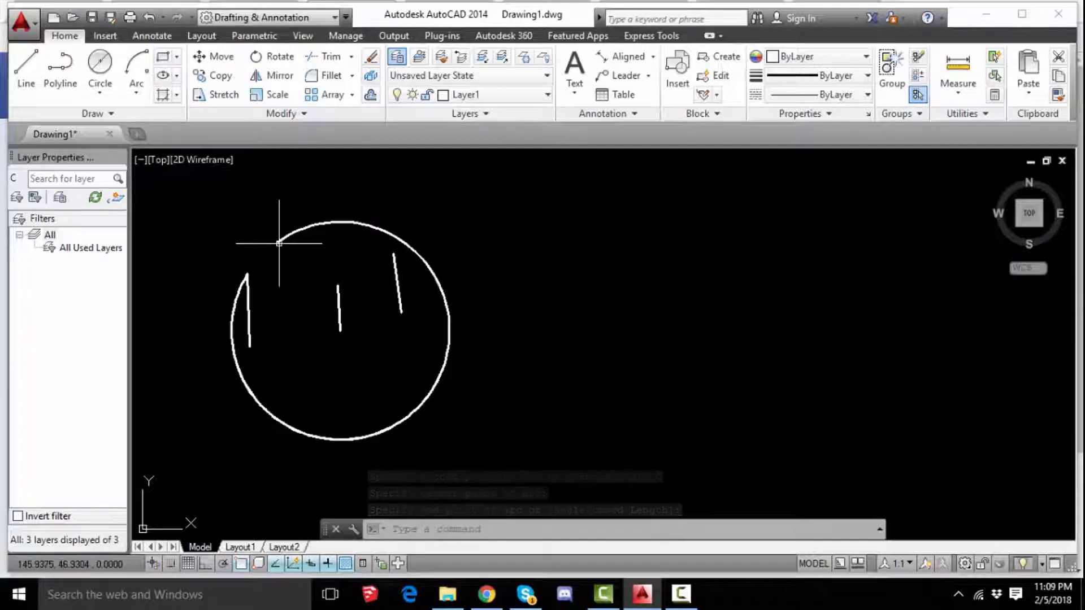
Undo the last arc, then draw an arc from the left line's top, centred on the middle line's foot, ending straight below
{"action": "left_click", "coordinate": [156, 24]}
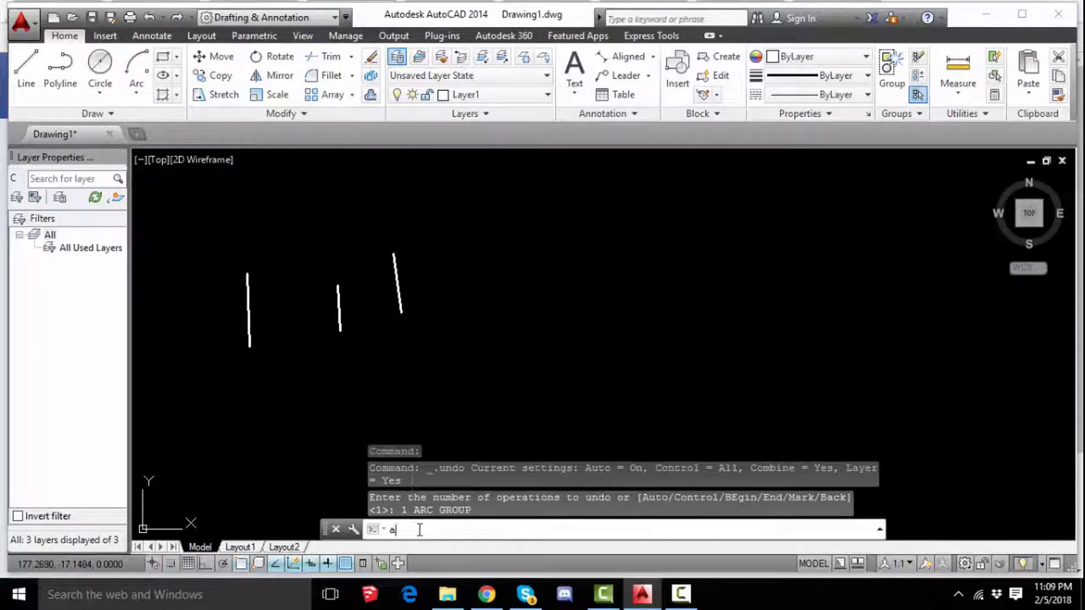
{"action": "left_click", "coordinate": [397, 361]}
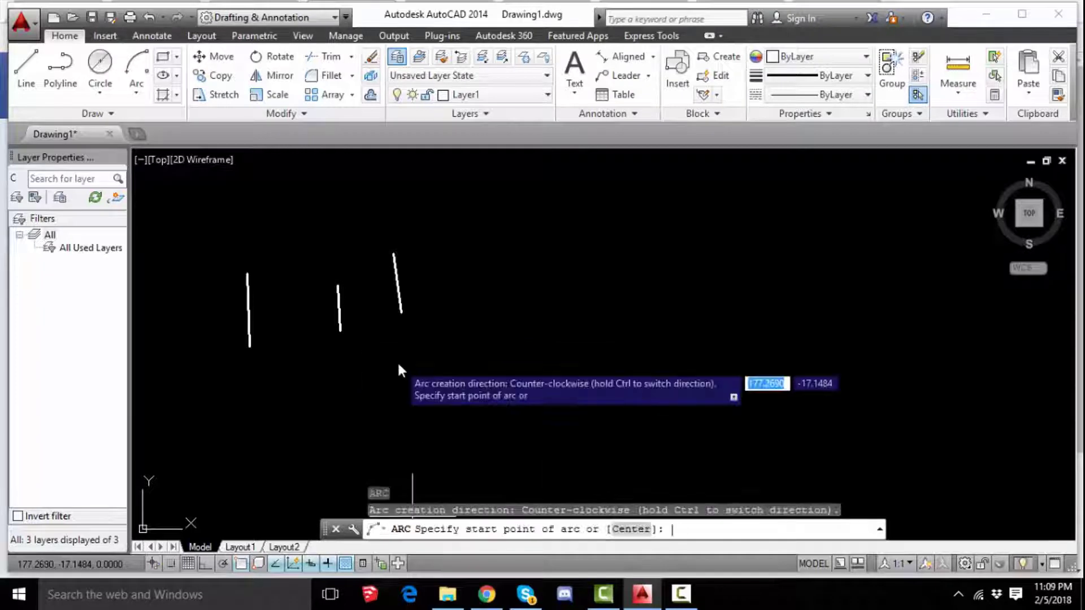
{"action": "left_click", "coordinate": [247, 275]}
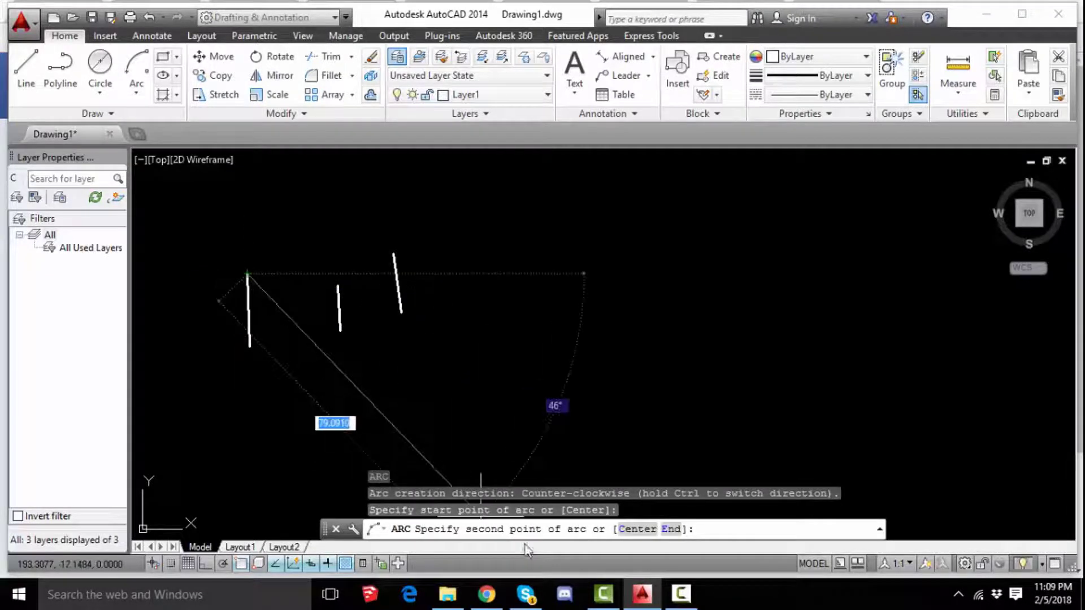
{"action": "left_click", "coordinate": [635, 529]}
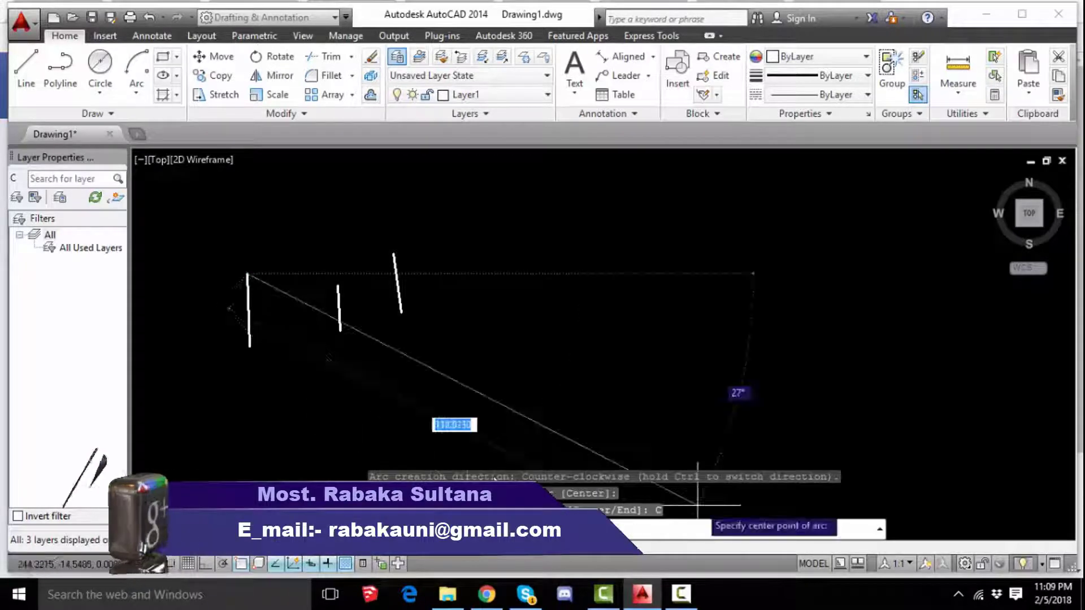
{"action": "left_click", "coordinate": [340, 330]}
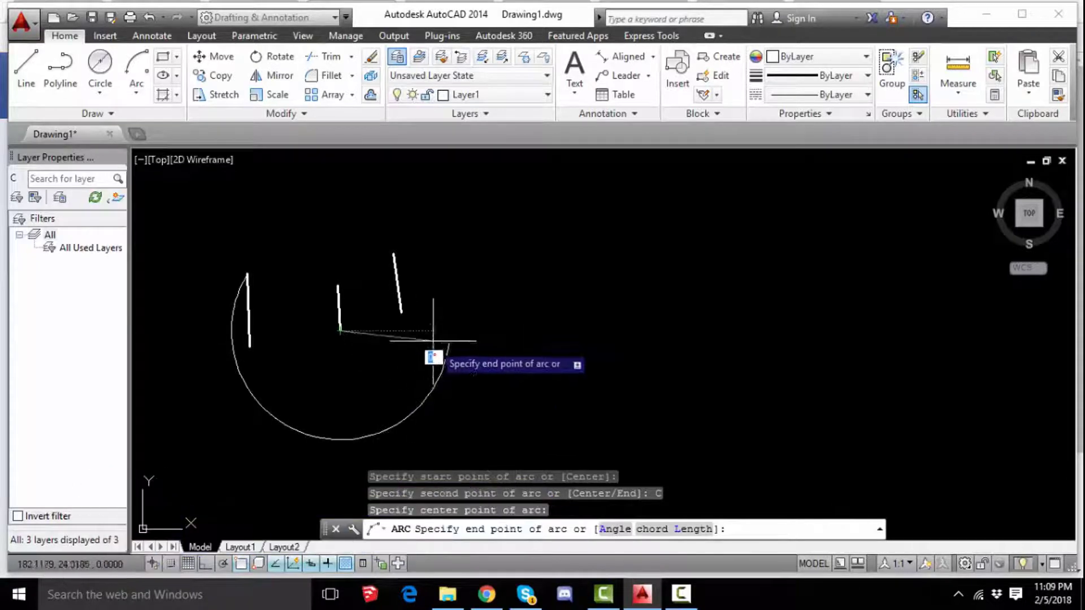
{"action": "left_click", "coordinate": [341, 440]}
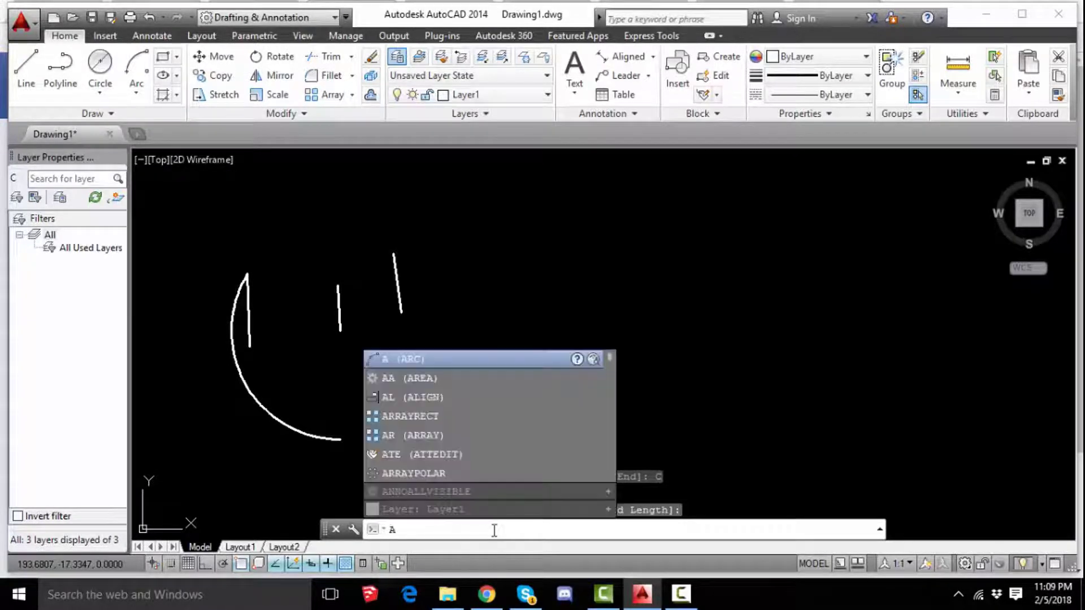
{"action": "type", "text": "r"}
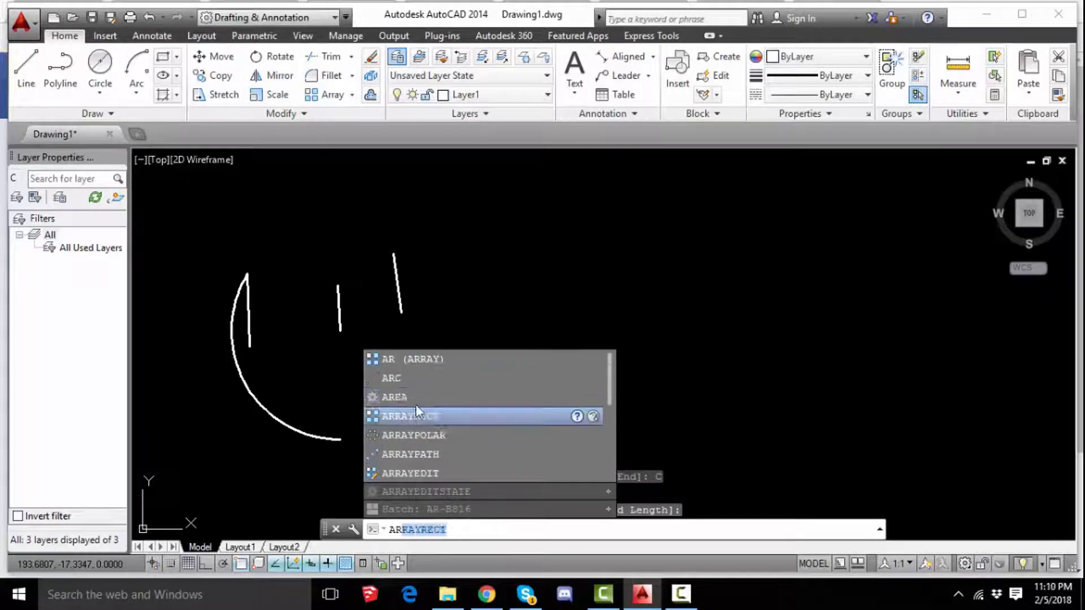
{"action": "left_click", "coordinate": [408, 379]}
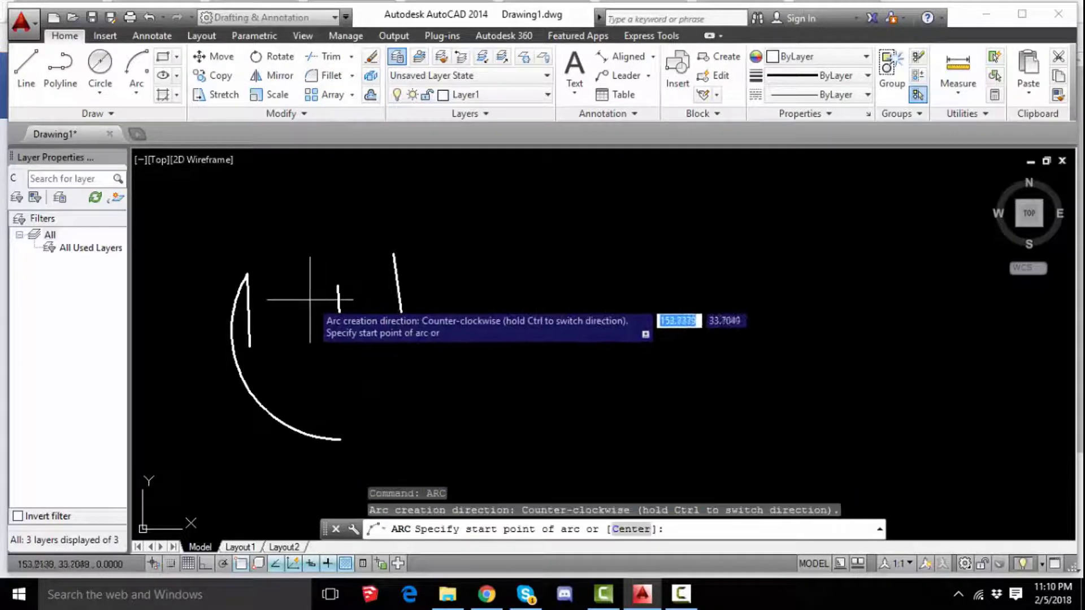
{"action": "left_click", "coordinate": [401, 313]}
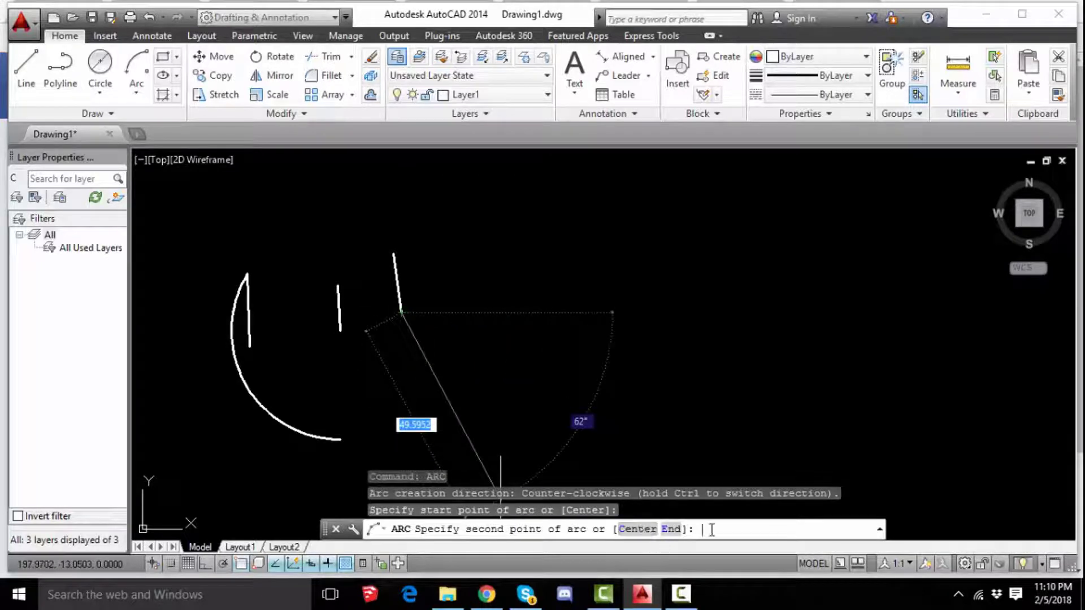
{"action": "key", "text": "Return"}
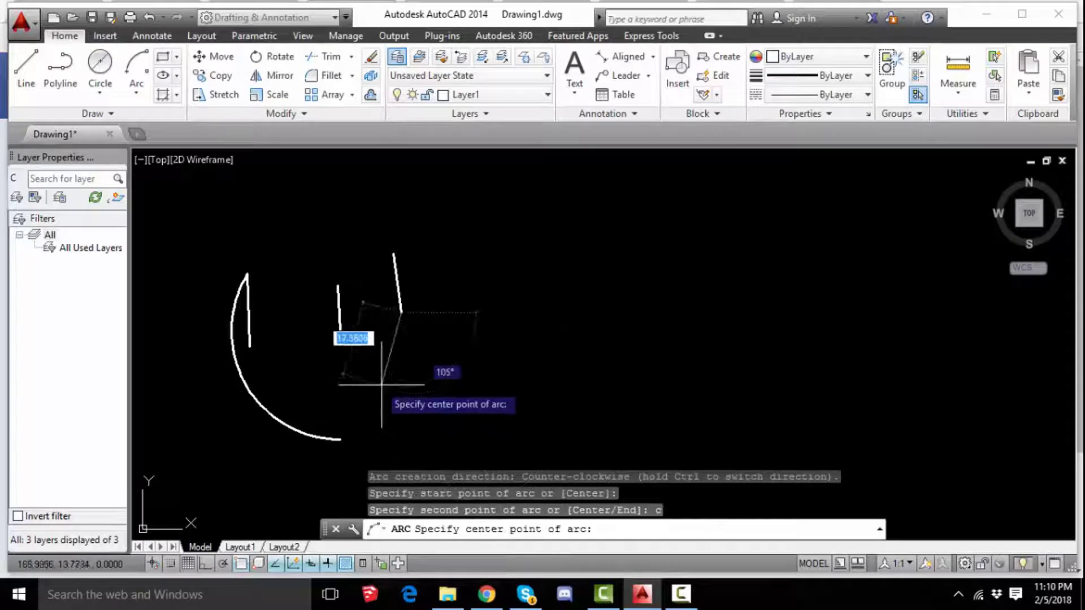
{"action": "left_click", "coordinate": [340, 330]}
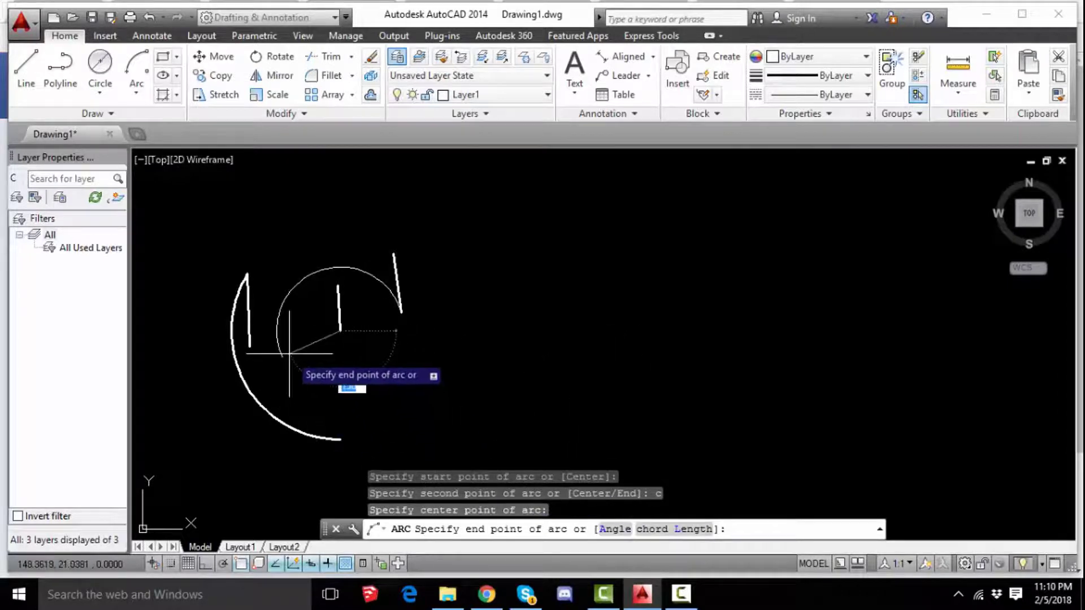
{"action": "key", "text": "Return"}
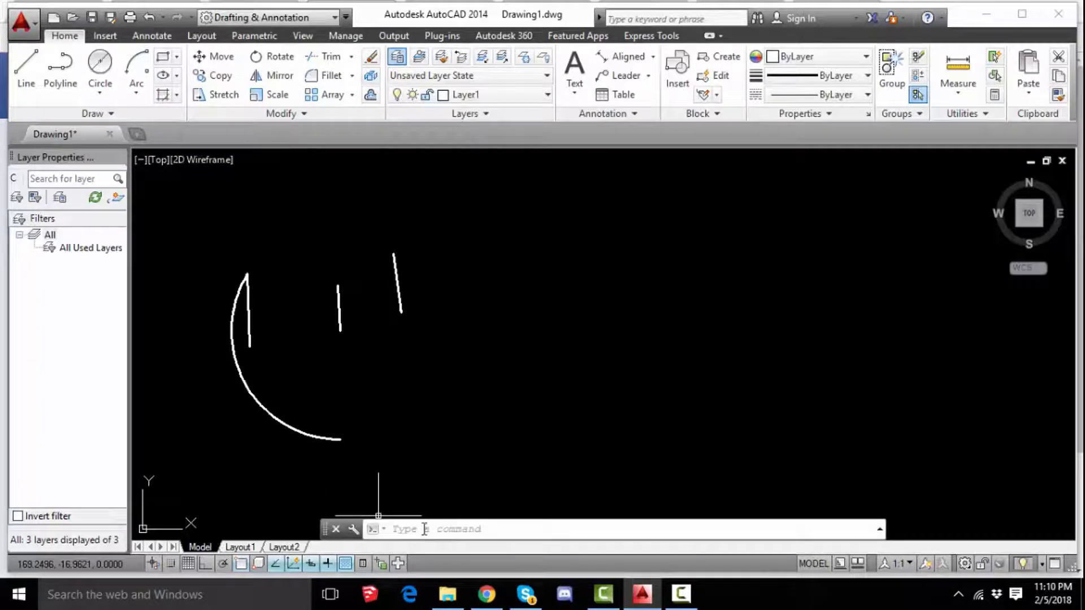
Draw an arc from the right line's lower end, centred at the middle line's foot, with end value 5
{"action": "type", "text": "a"}
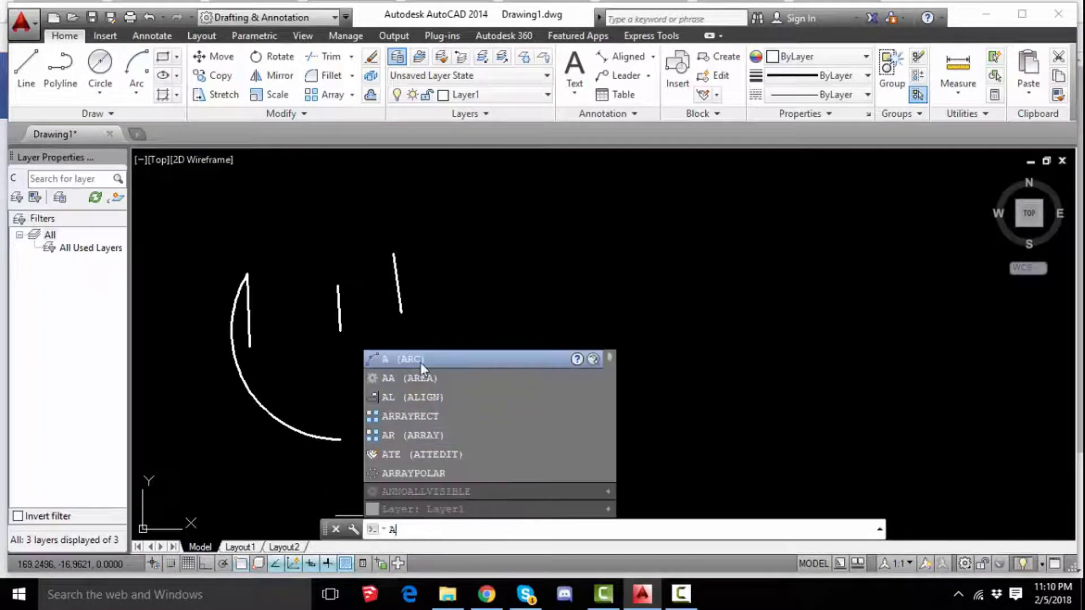
{"action": "left_click", "coordinate": [422, 361]}
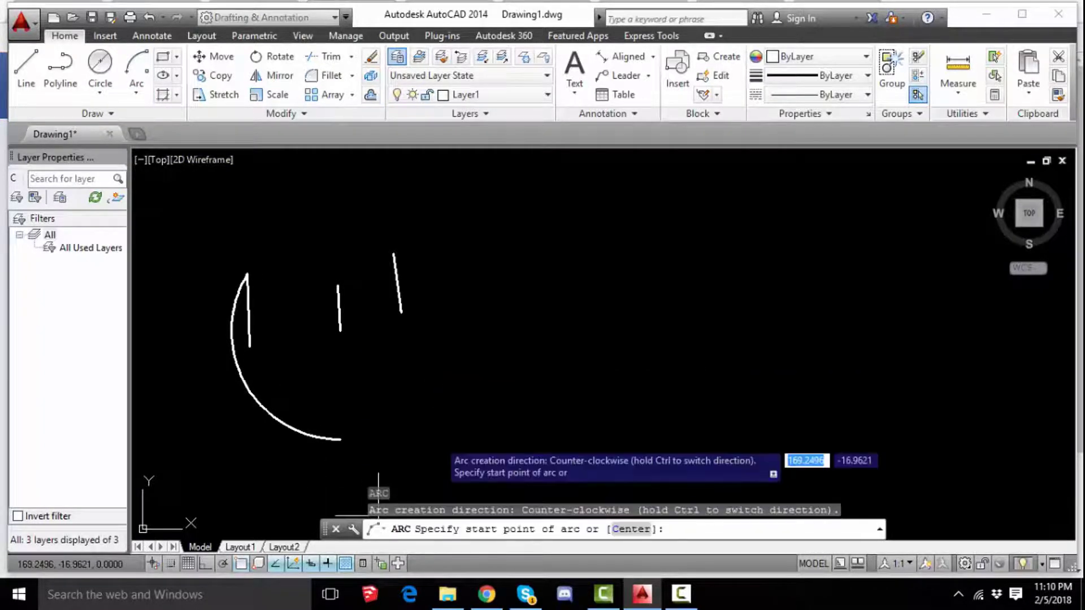
{"action": "left_click", "coordinate": [401, 311]}
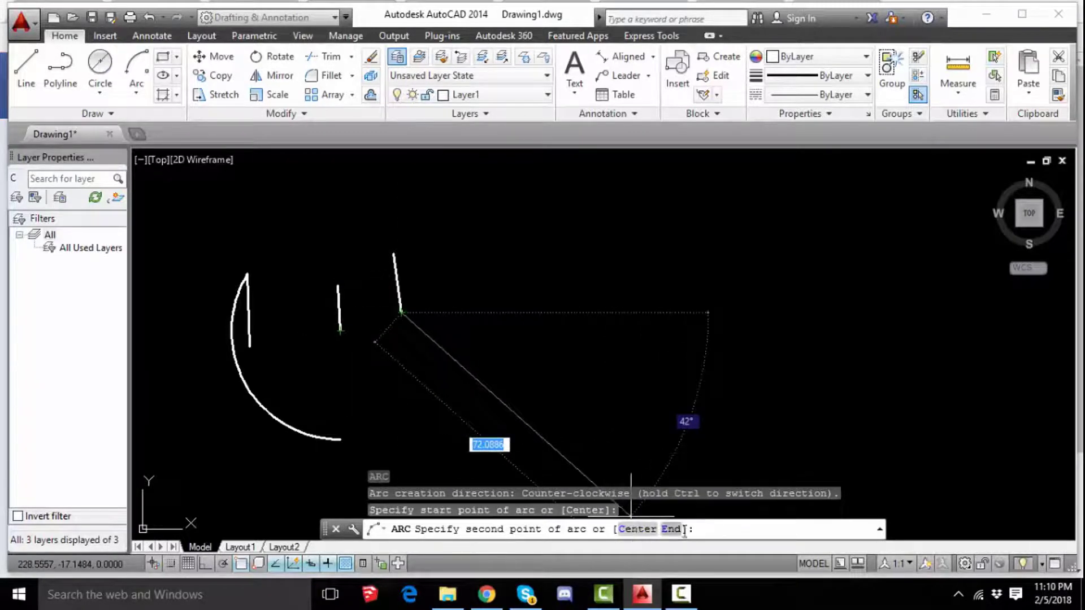
{"action": "left_click", "coordinate": [656, 533]}
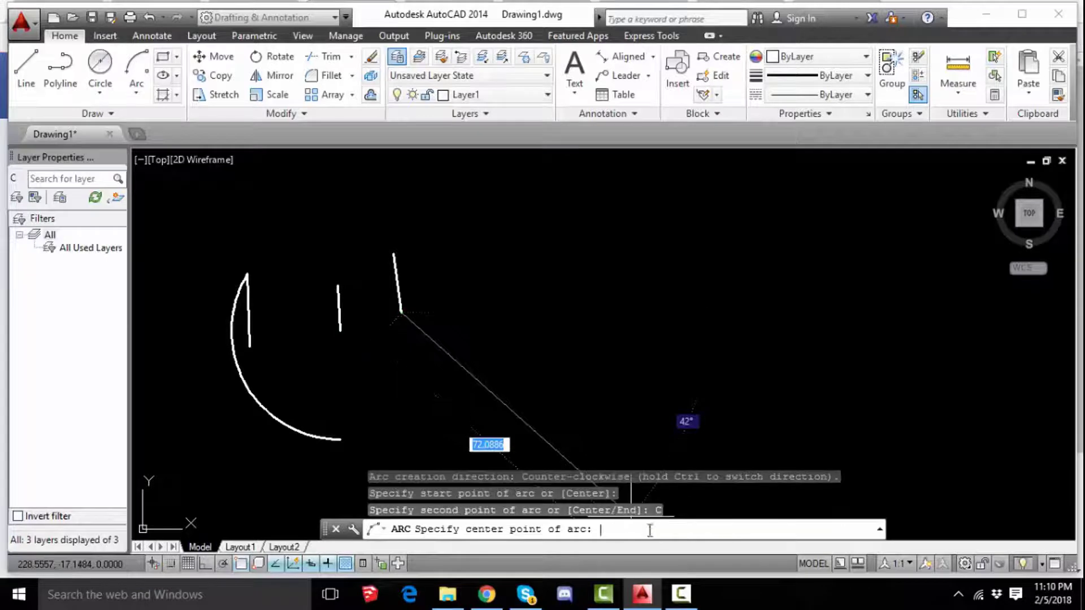
{"action": "left_click", "coordinate": [340, 330]}
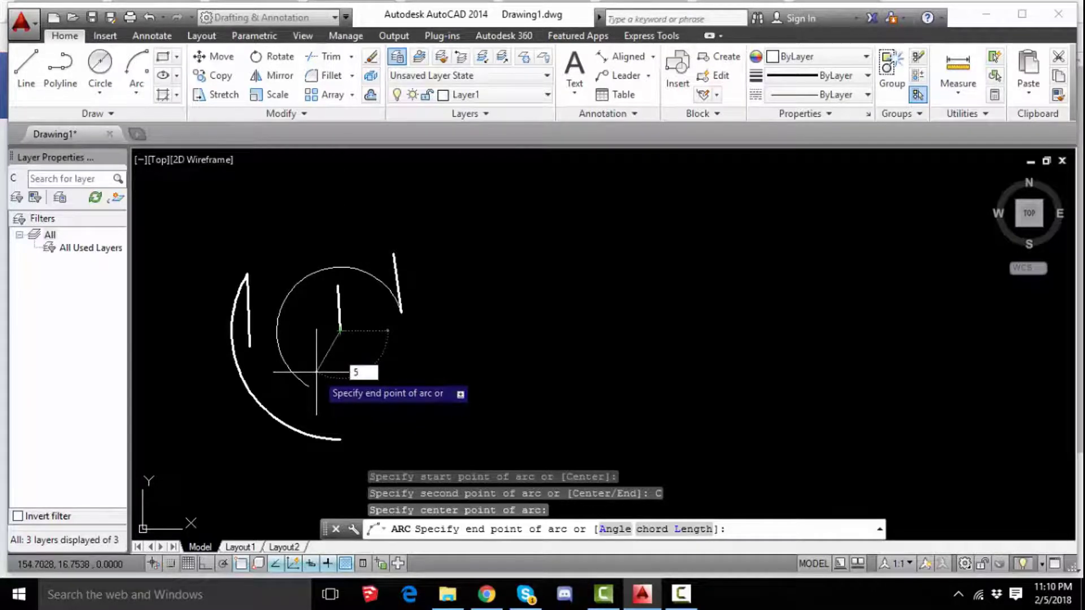
{"action": "key", "text": "Return"}
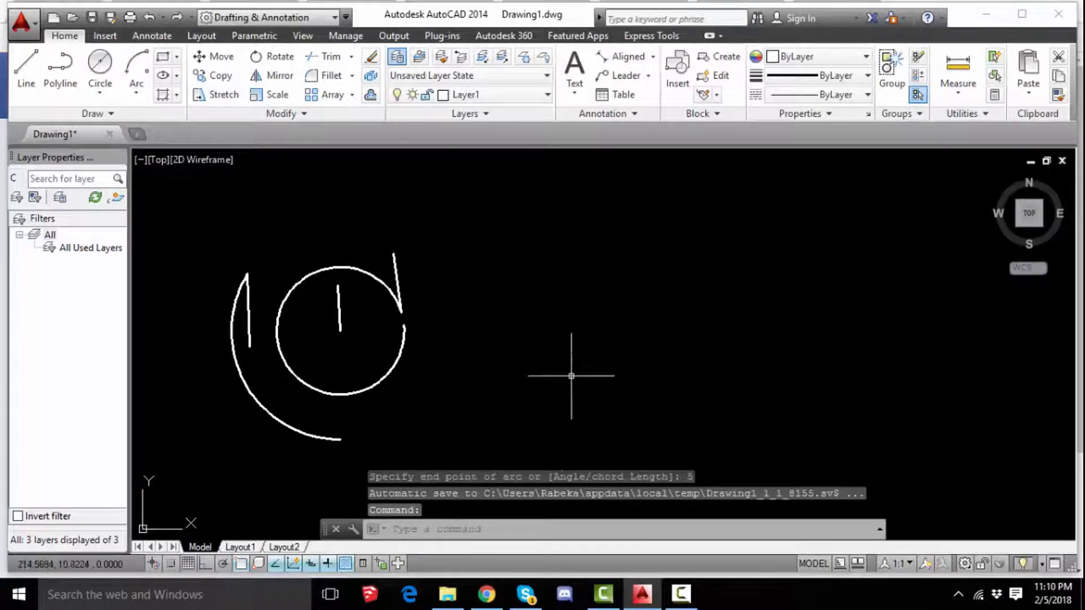
Undo the arc, then show the Arc drop-down methods again
{"action": "left_click", "coordinate": [137, 91]}
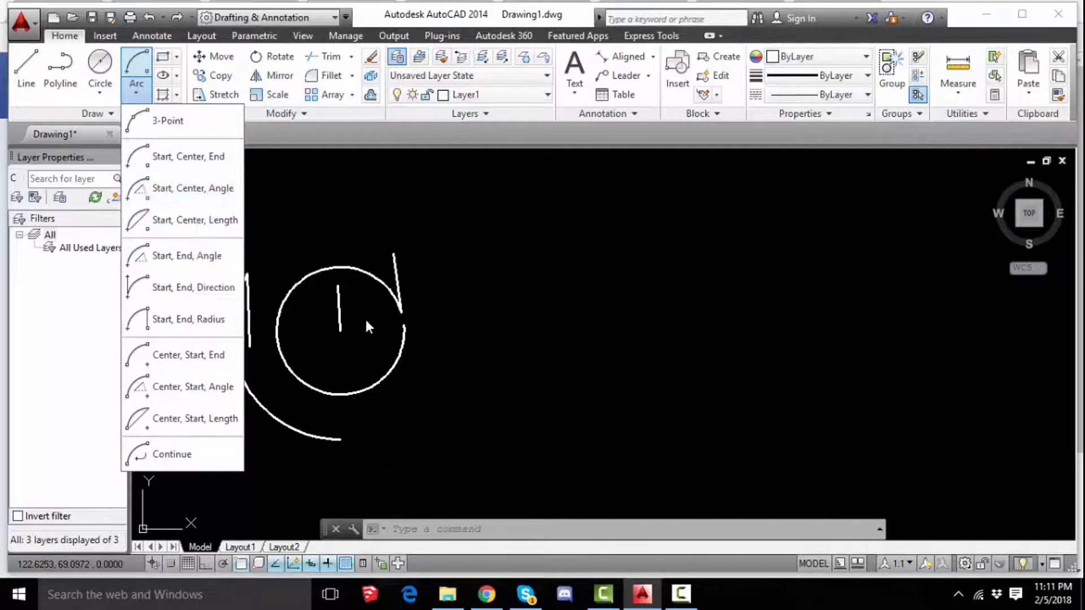
{"action": "left_click", "coordinate": [149, 18]}
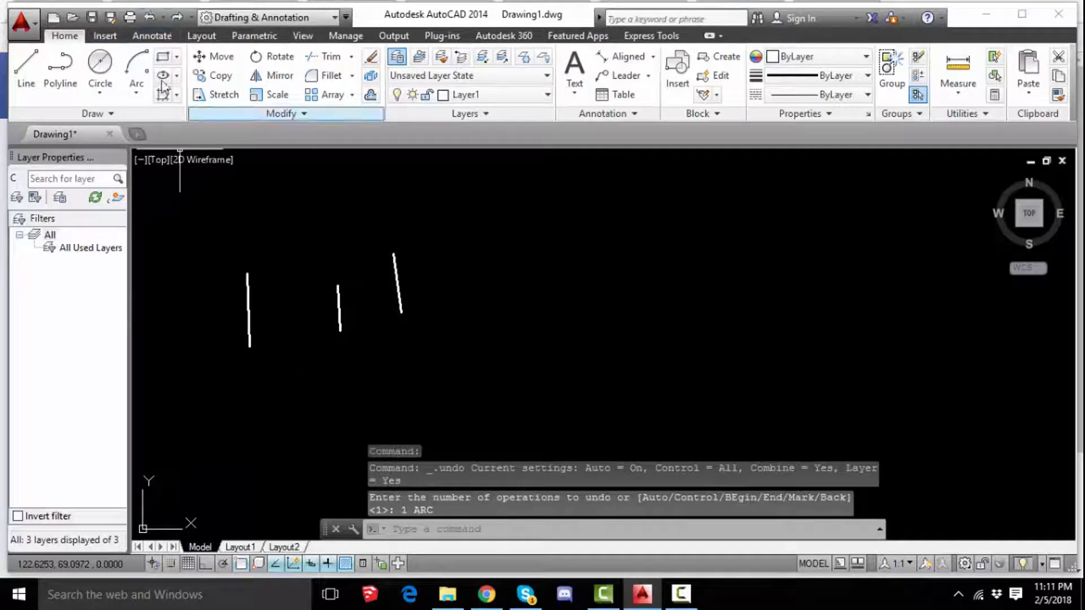
{"action": "left_click", "coordinate": [136, 90]}
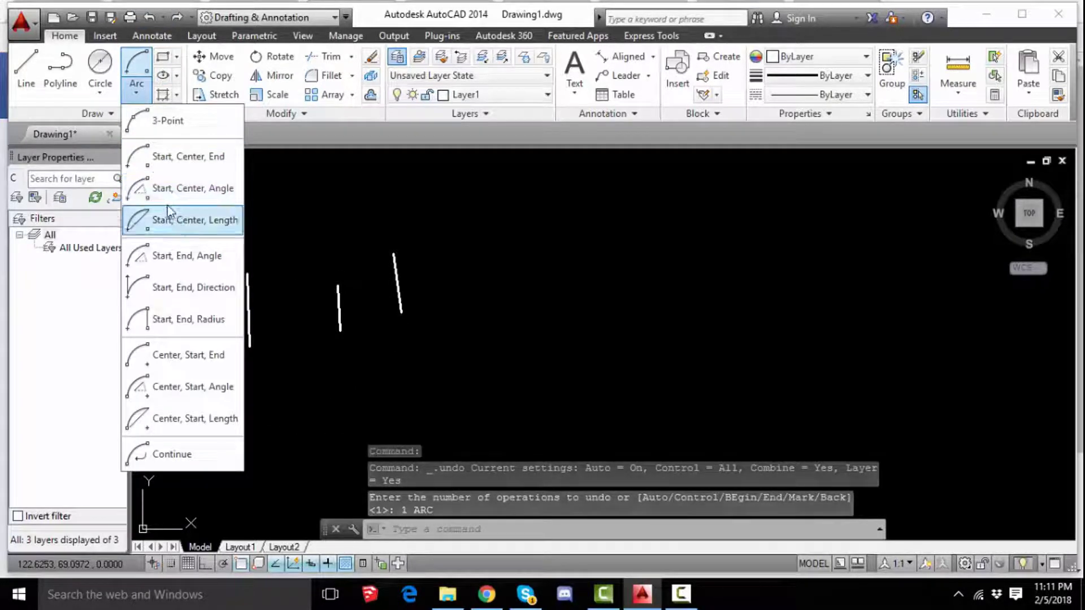
Draw a 60° Start, Center, Angle arc from the right line's lower end about the middle line's base
{"action": "left_click", "coordinate": [219, 189]}
{"action": "left_click", "coordinate": [401, 312]}
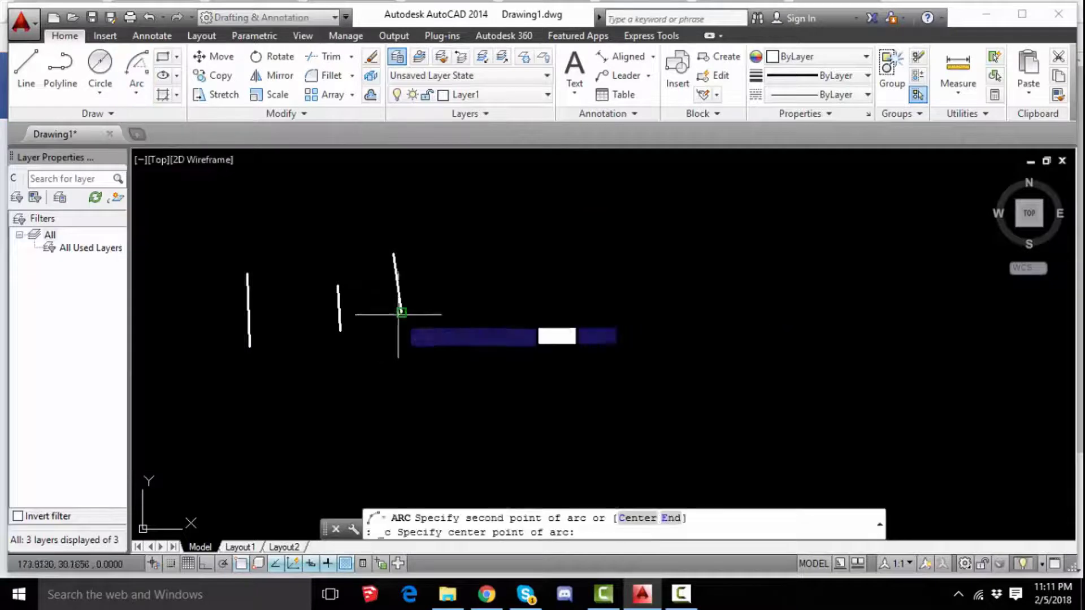
{"action": "left_click", "coordinate": [340, 322]}
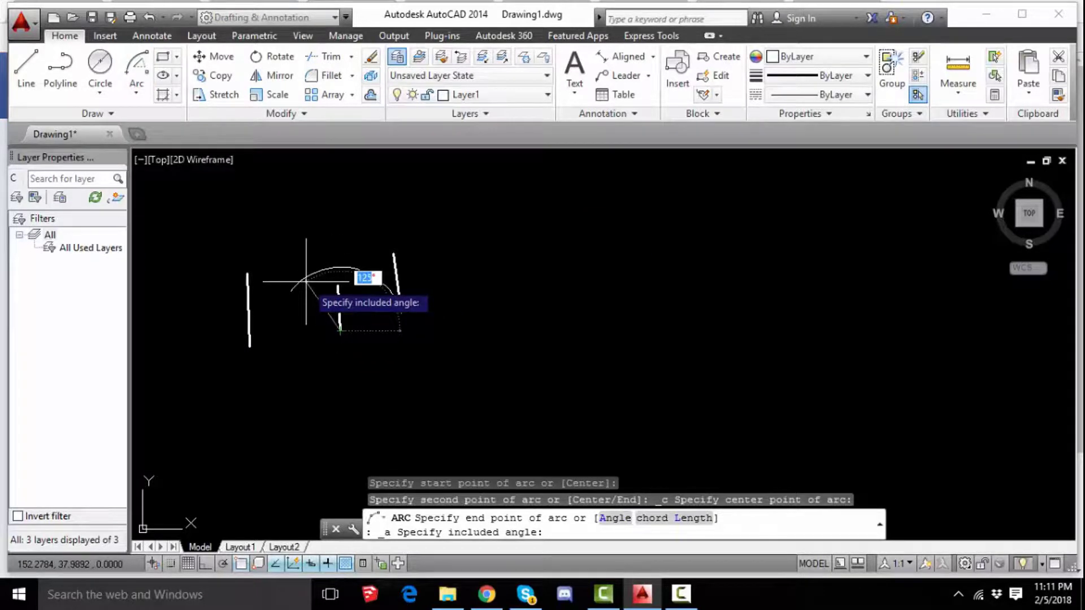
{"action": "key", "text": "Return"}
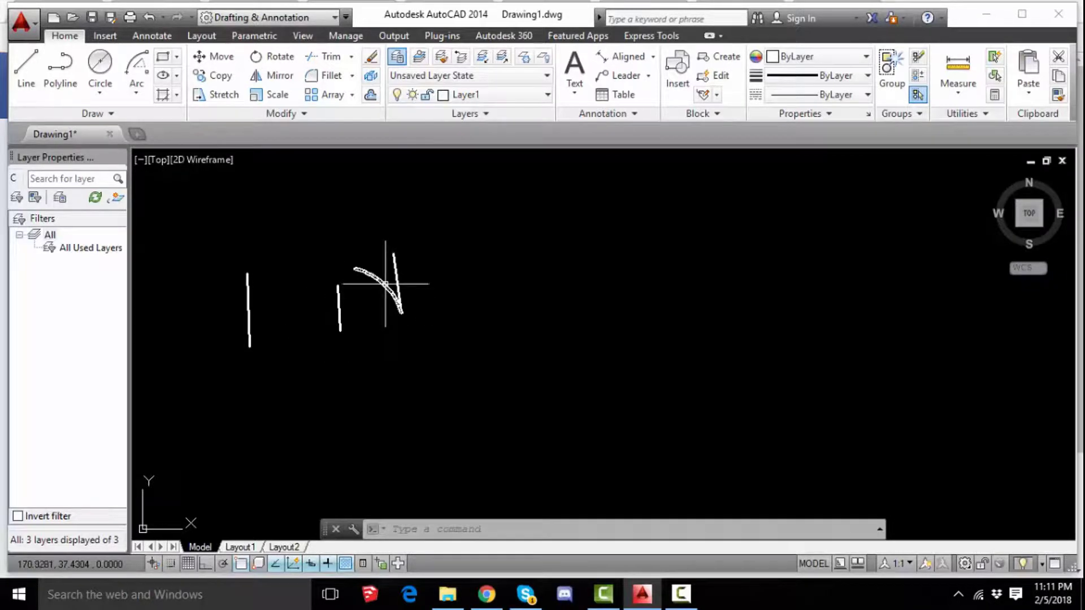
{"action": "left_click", "coordinate": [653, 58]}
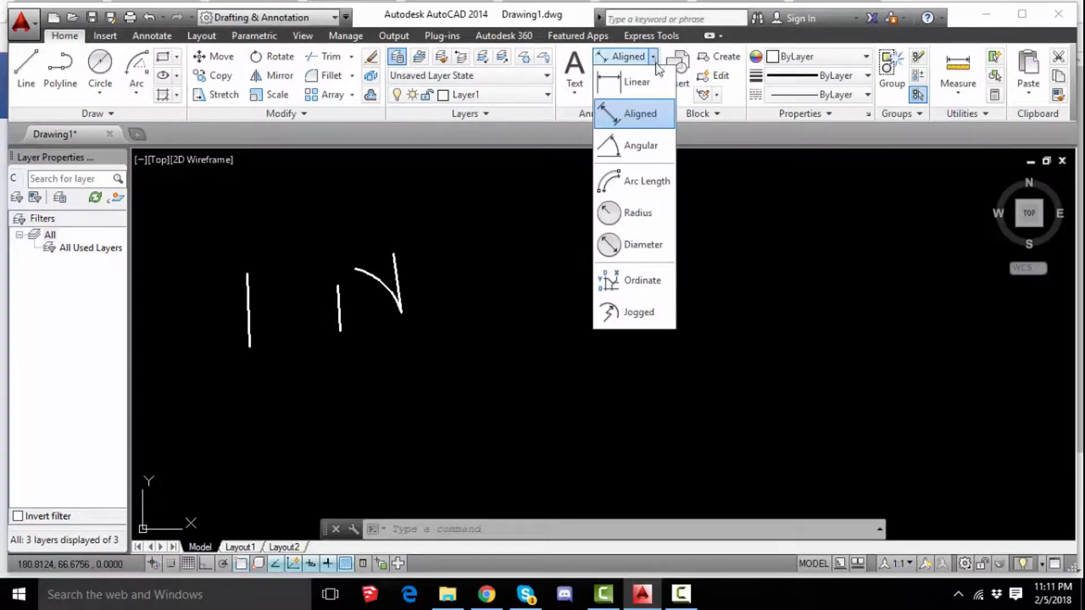
Add a 15.6931 arc-length dimension to the new arc, placed above it
{"action": "left_click", "coordinate": [642, 182]}
{"action": "left_click", "coordinate": [378, 278]}
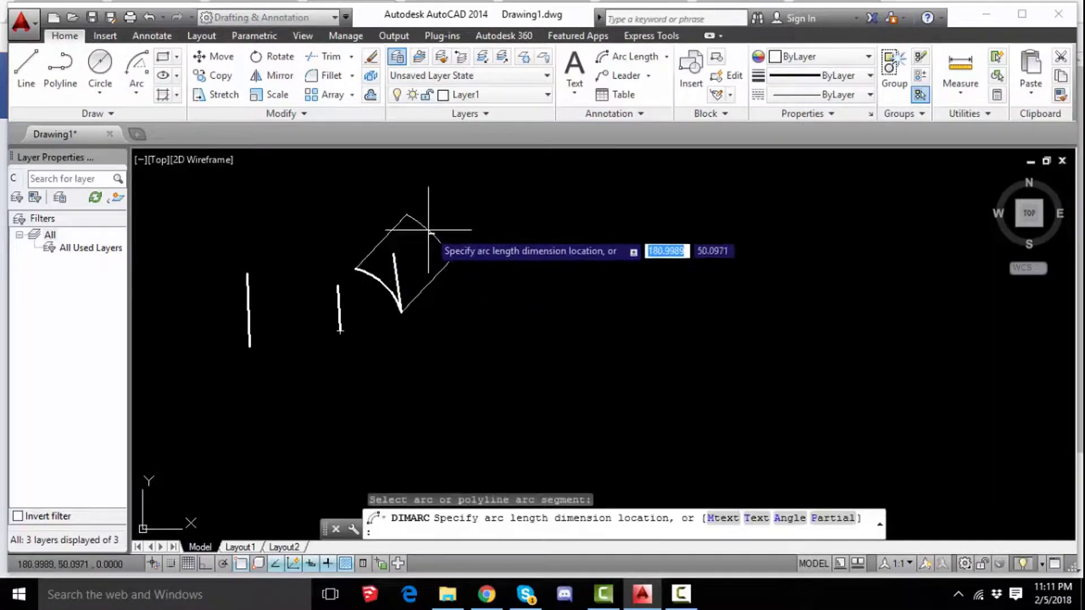
{"action": "left_click", "coordinate": [428, 230]}
{"action": "scroll", "coordinate": [435, 229], "scroll_direction": "up", "scroll_amount": 10}
{"action": "scroll", "coordinate": [427, 262], "scroll_direction": "down", "scroll_amount": 3}
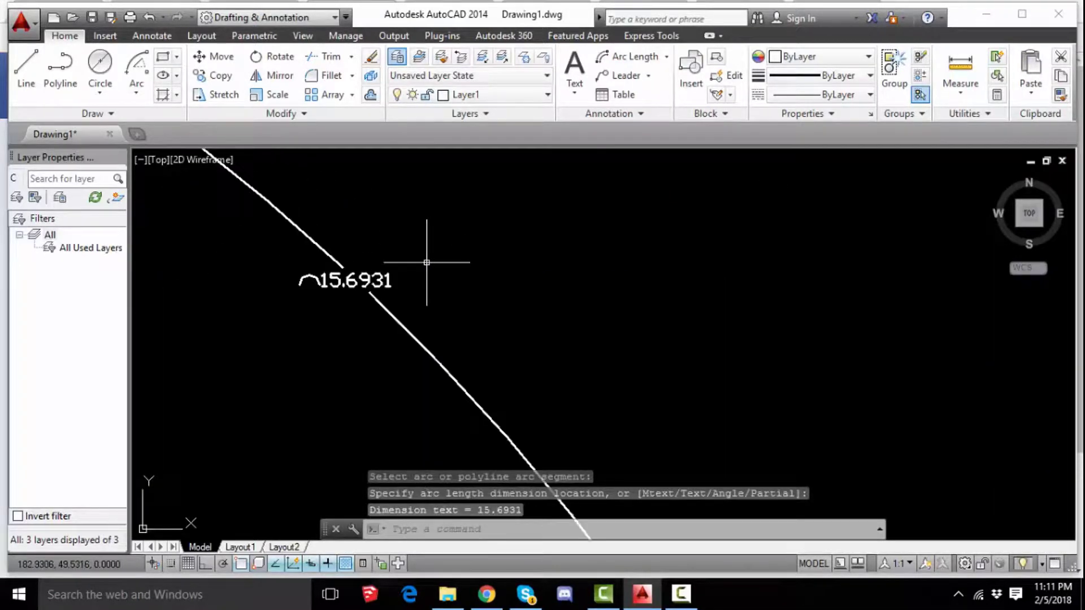
{"action": "scroll", "coordinate": [338, 274], "scroll_direction": "up", "scroll_amount": 4}
{"action": "scroll", "coordinate": [484, 235], "scroll_direction": "down", "scroll_amount": 8}
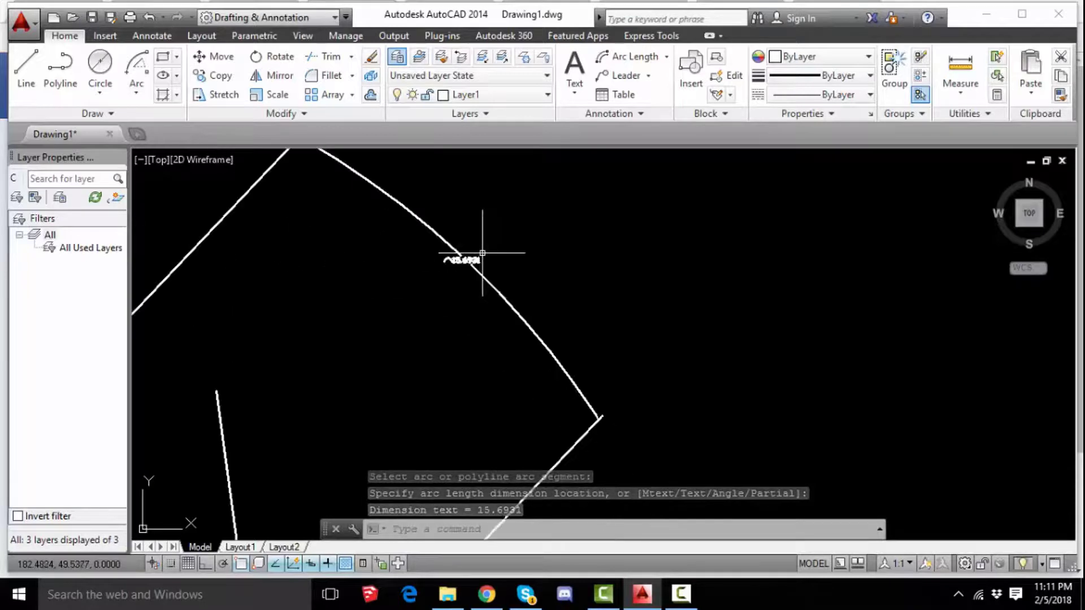
Add a 60° angular dimension to the same arc
{"action": "left_click", "coordinate": [667, 57]}
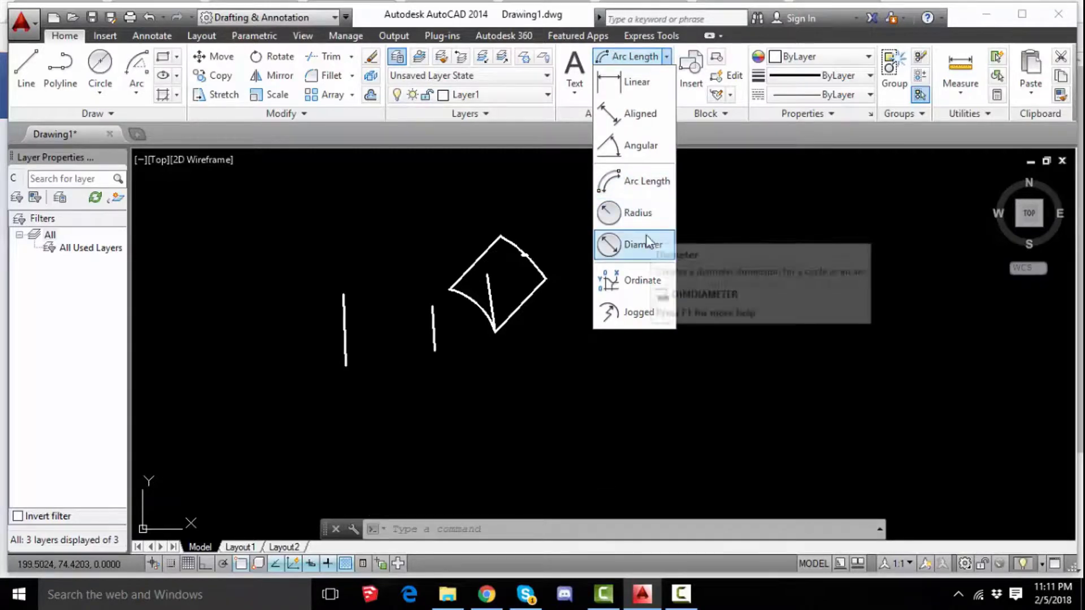
{"action": "left_click", "coordinate": [638, 146]}
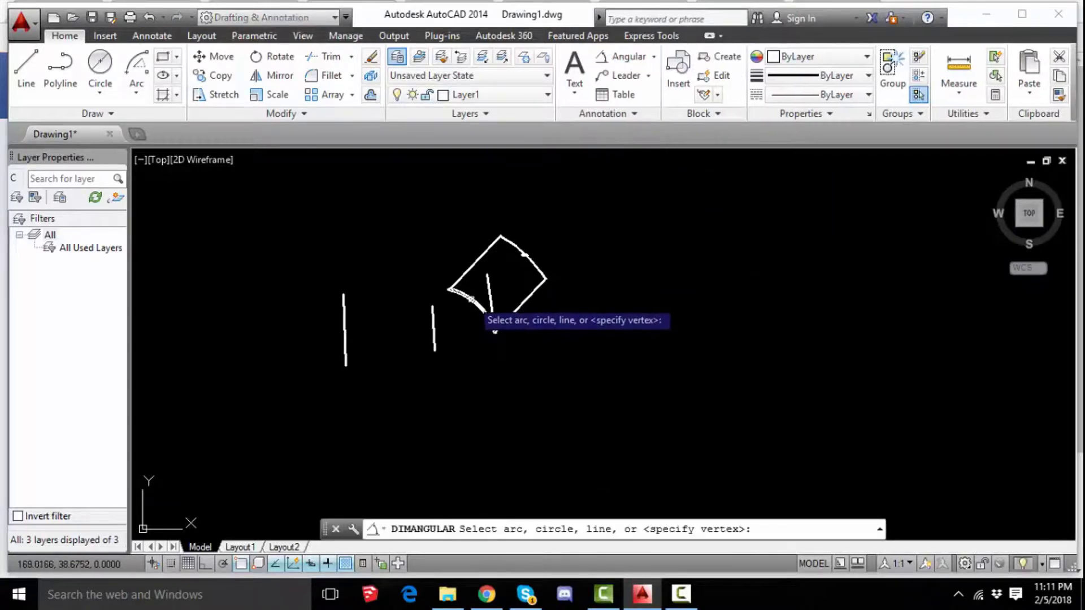
{"action": "left_click", "coordinate": [476, 304]}
{"action": "scroll", "coordinate": [452, 327], "scroll_direction": "up", "scroll_amount": 5}
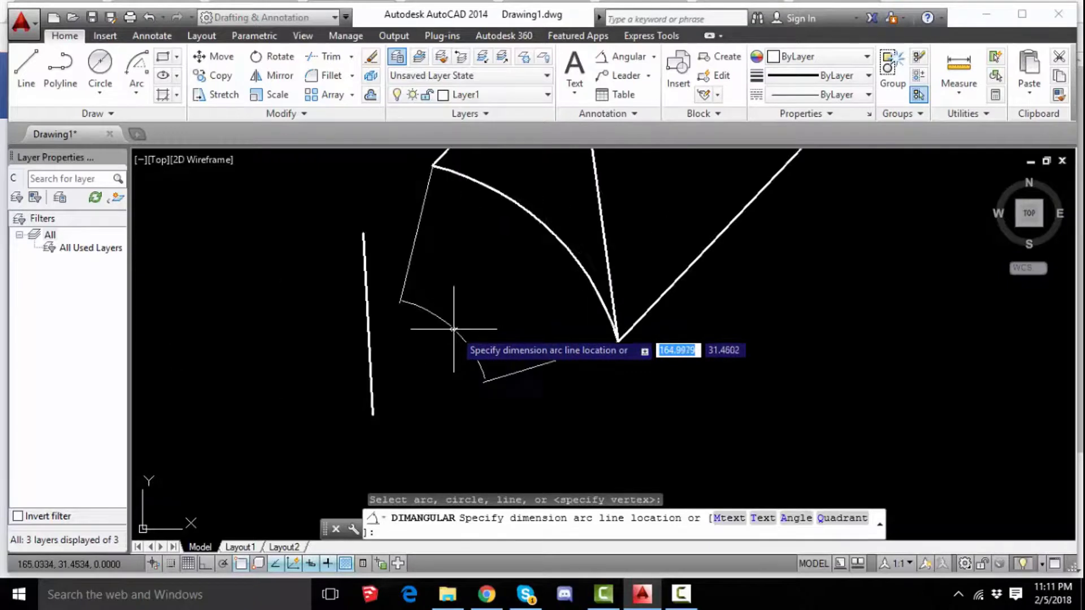
{"action": "left_click", "coordinate": [446, 350]}
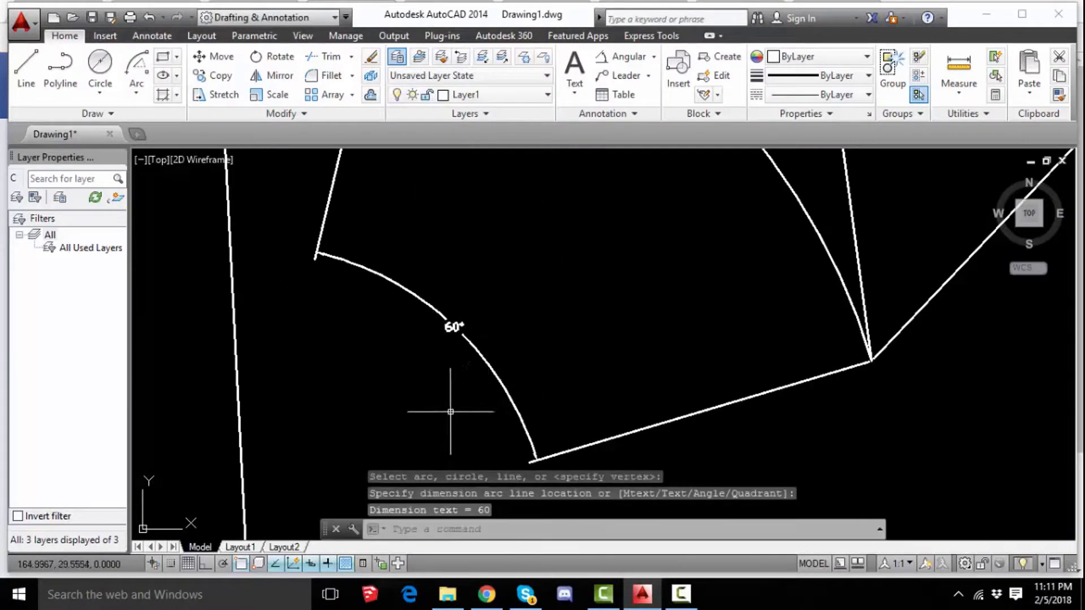
{"action": "scroll", "coordinate": [458, 416], "scroll_direction": "down", "scroll_amount": 3}
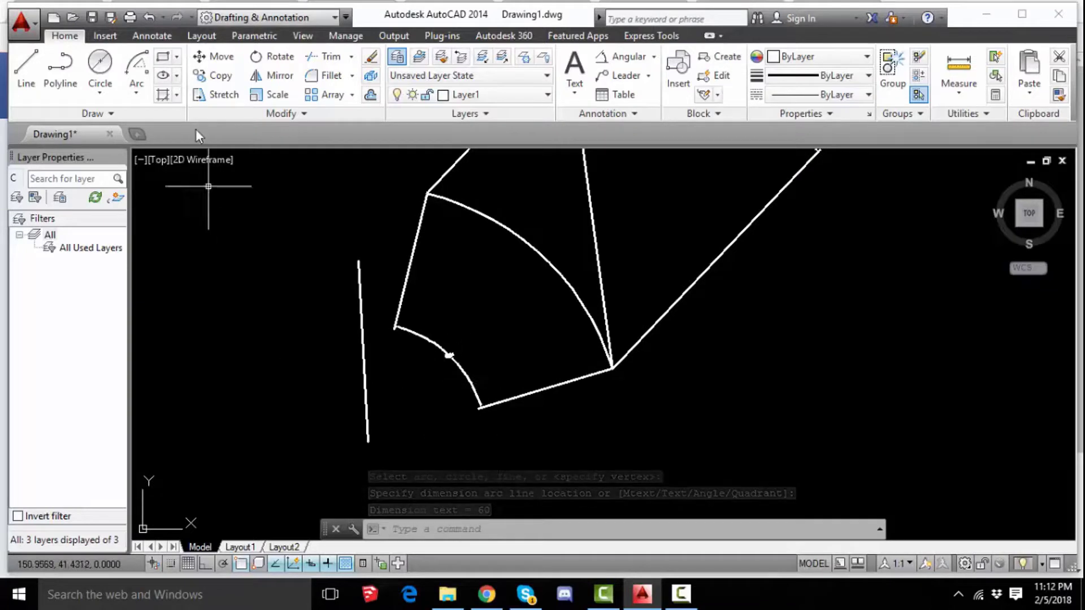
Expand the Arc drop-down in the Draw panel to show the arc construction methods
{"action": "left_click", "coordinate": [137, 90]}
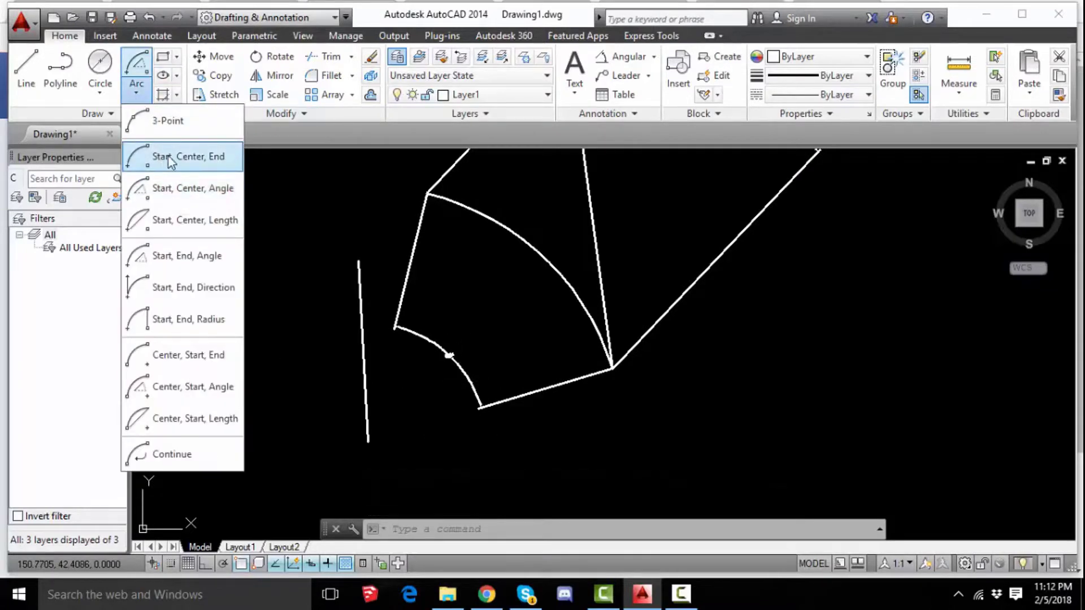